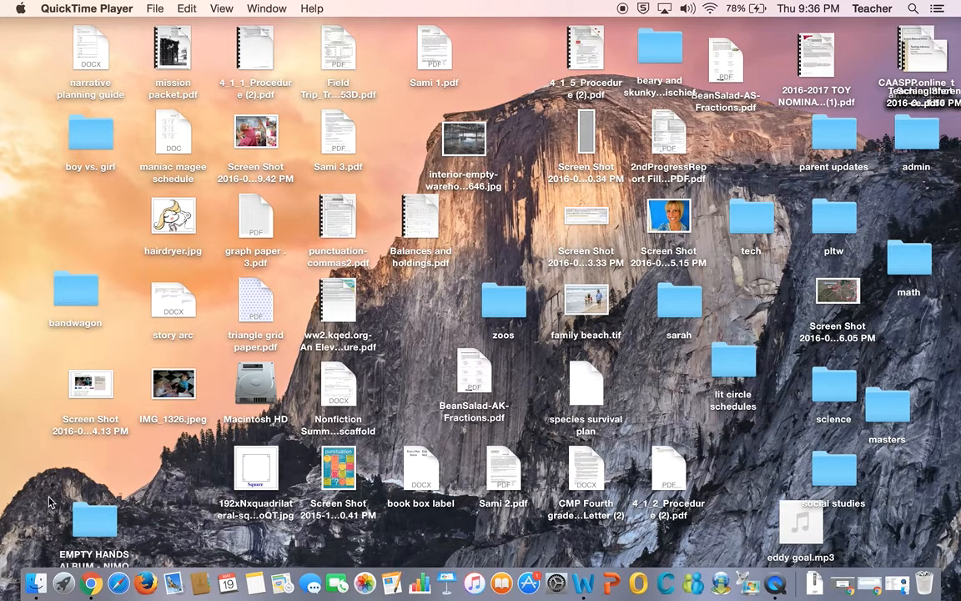
# Find iMovie in the Applications folder and launch it
pyautogui.click(36, 582)
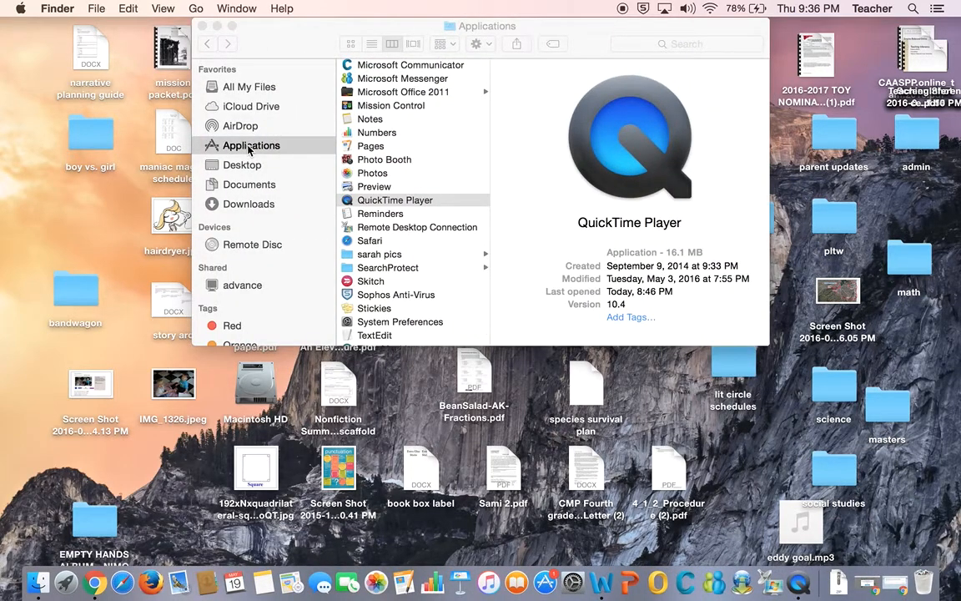
pyautogui.scroll(-2, 378, 224)
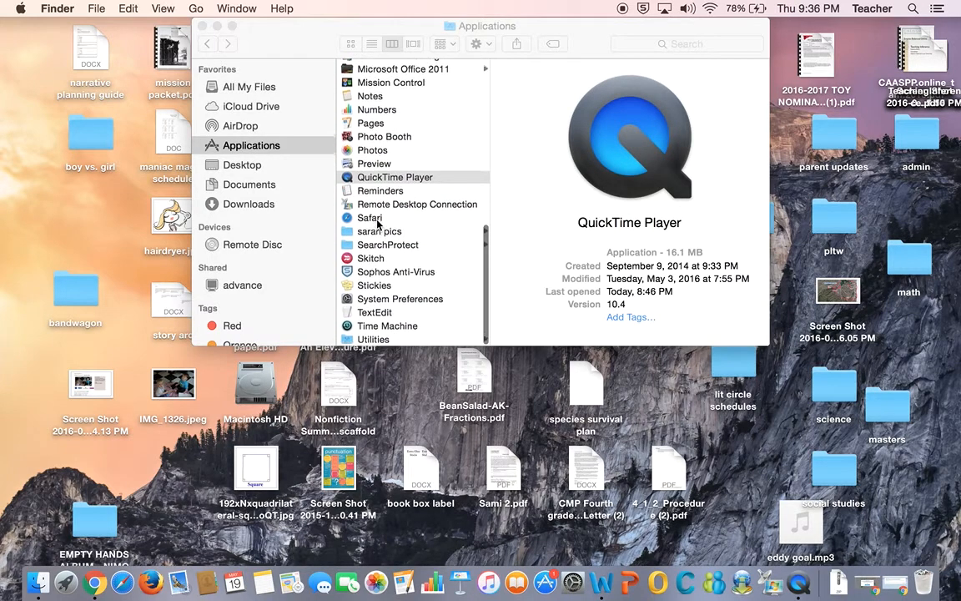
pyautogui.scroll(10, 377, 223)
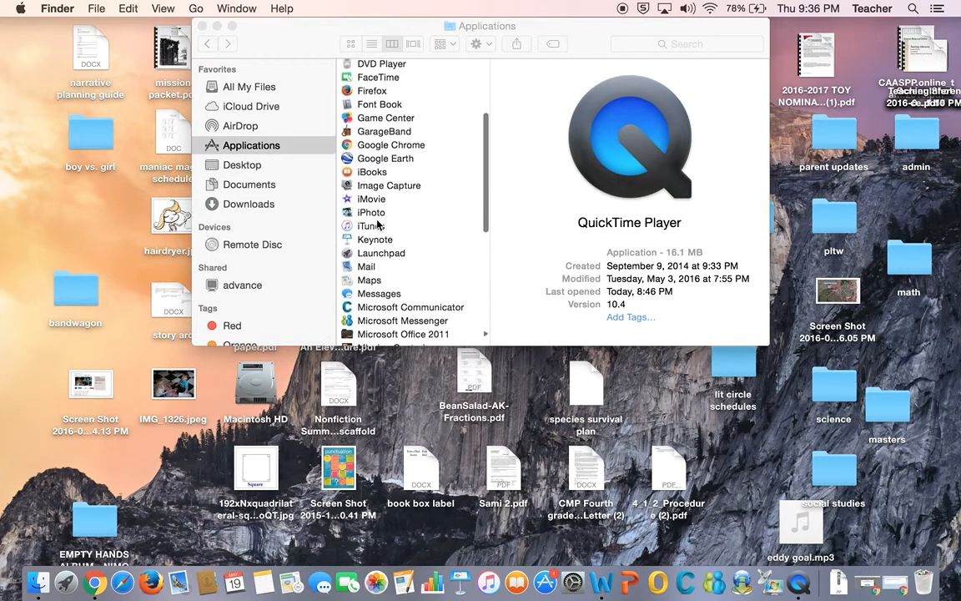
pyautogui.doubleClick(373, 200)
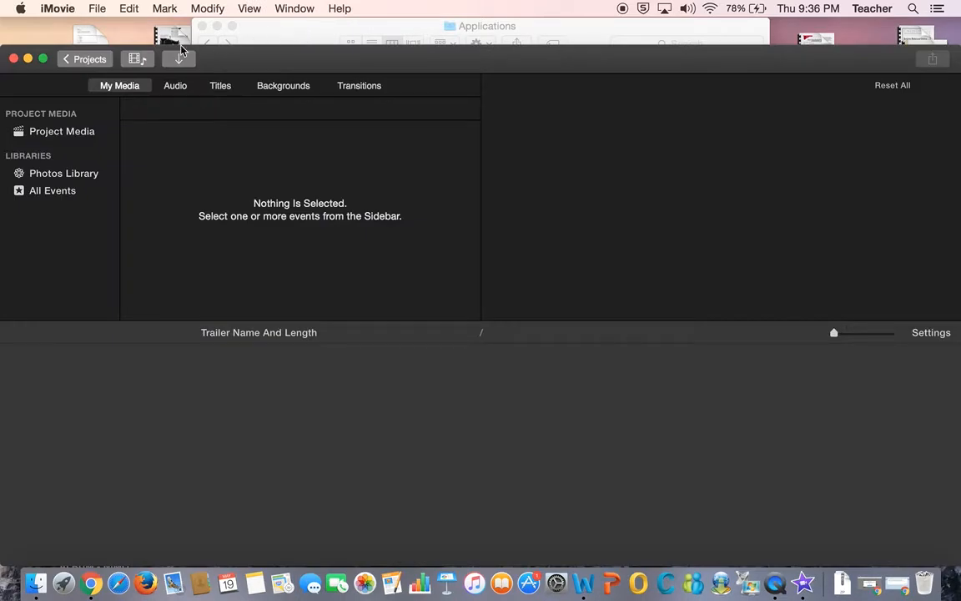
# Create a new movie project with No Theme and name it "Beary and Skunky get into Mischief"
pyautogui.click(88, 59)
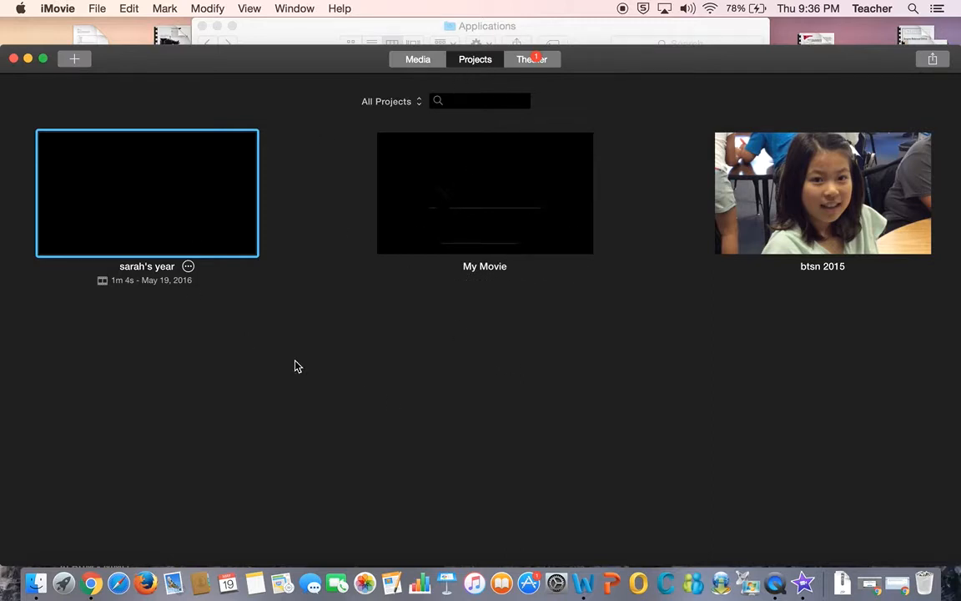
pyautogui.click(75, 59)
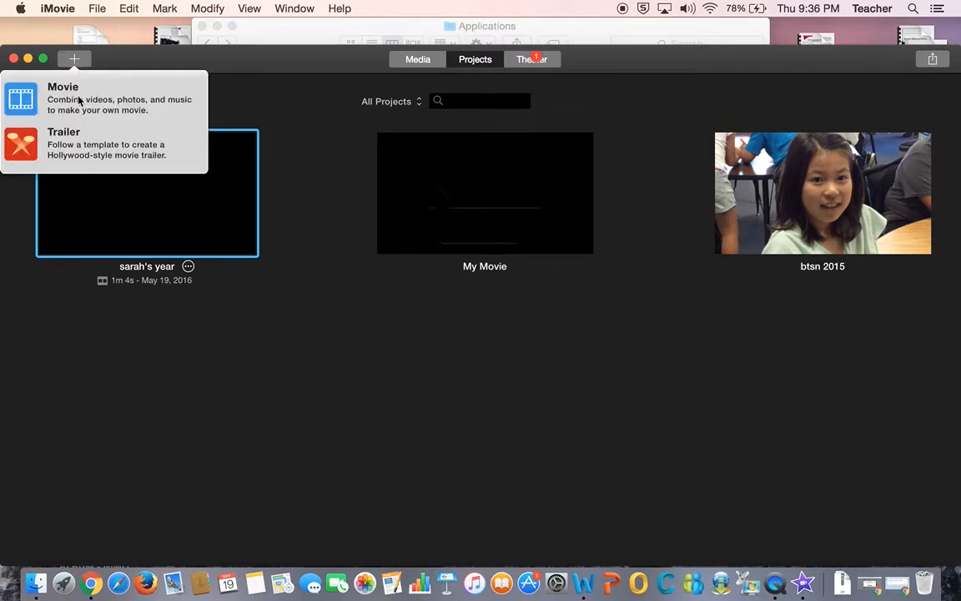
pyautogui.click(77, 99)
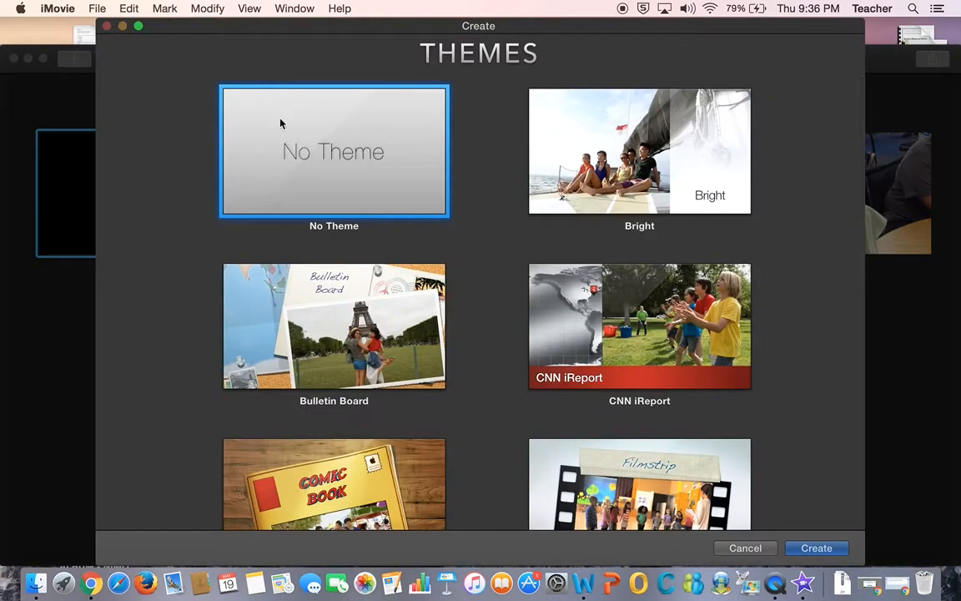
pyautogui.click(816, 549)
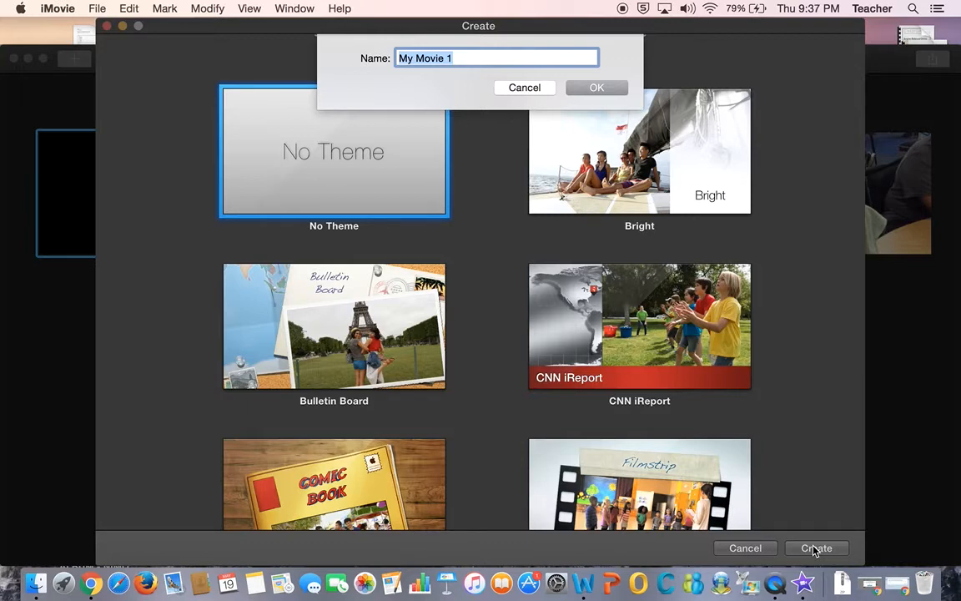
pyautogui.write('Beary and ')
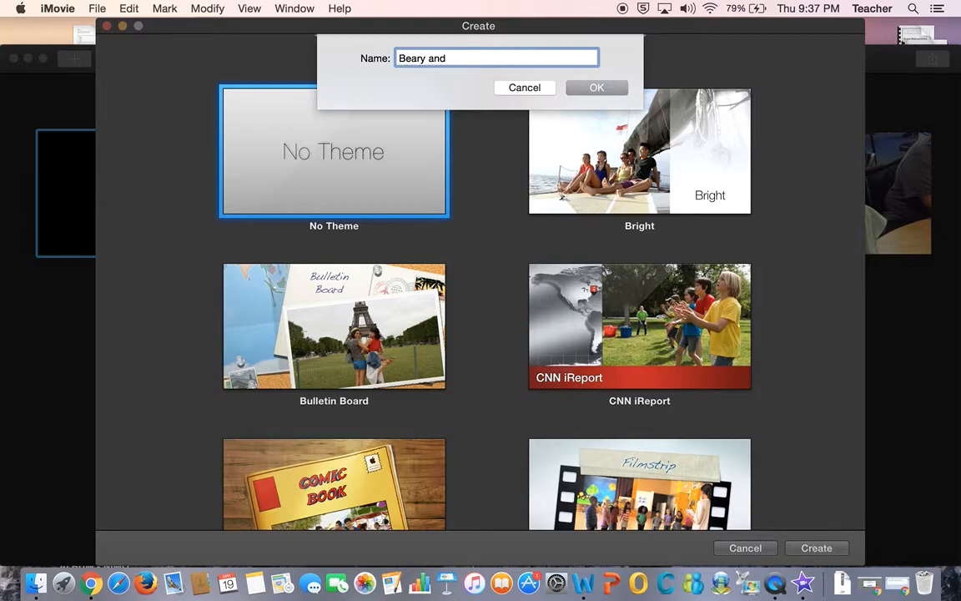
pyautogui.write('Skunky get into Mis')
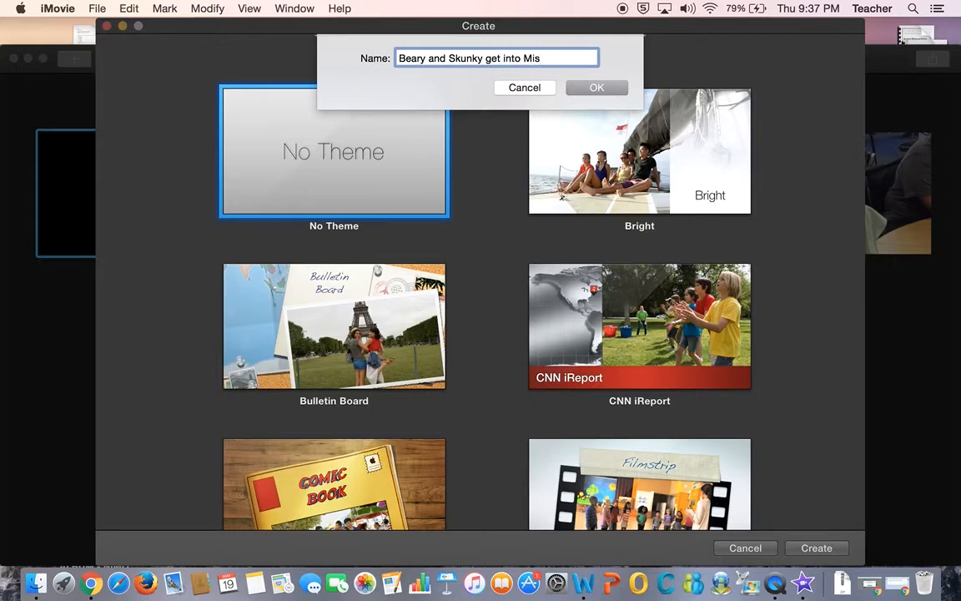
pyautogui.write('chief')
pyautogui.press('Return')
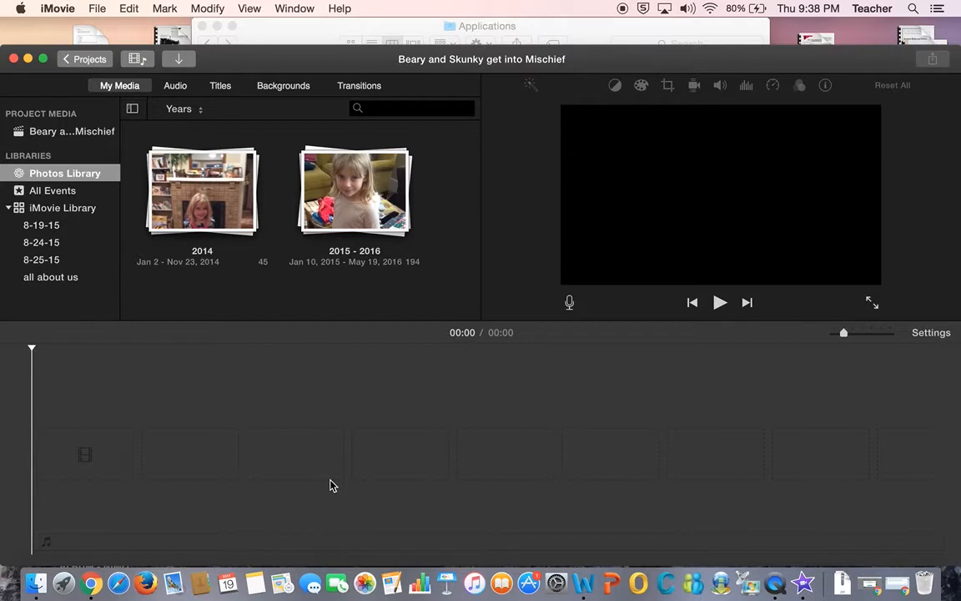
# Start a media import and open the "beary and skunky make mischief" folder on the Desktop
pyautogui.click(94, 24)
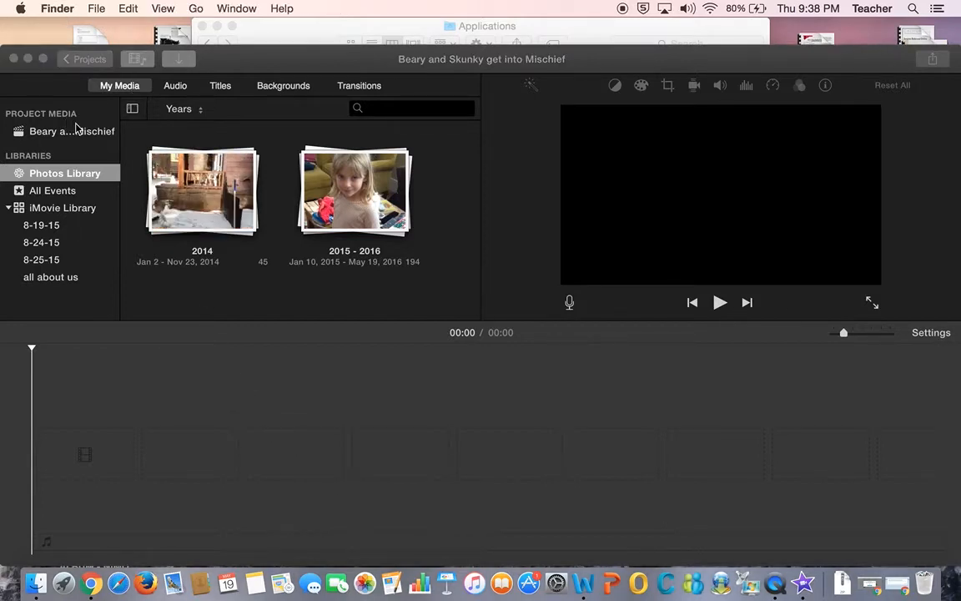
pyautogui.click(803, 583)
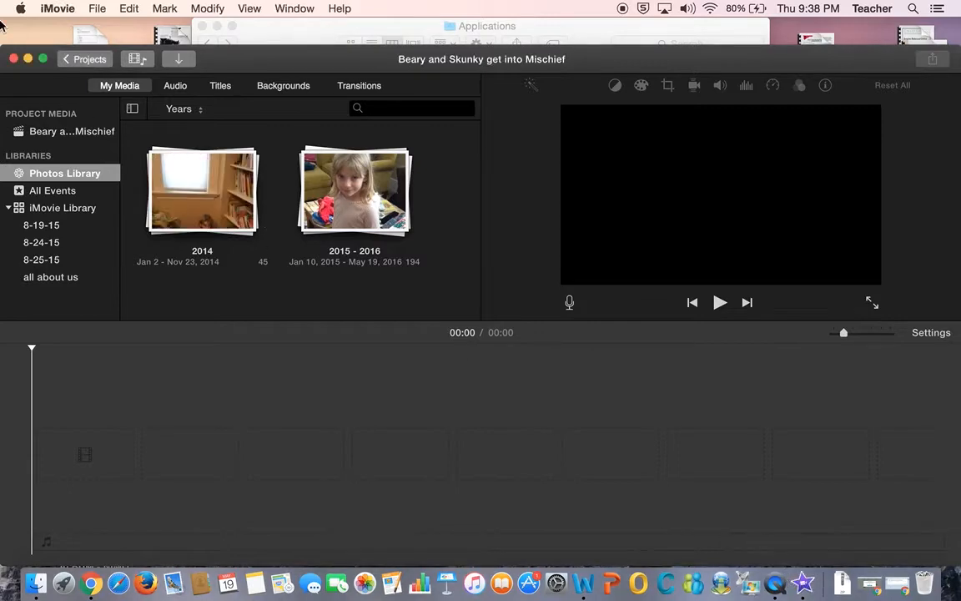
pyautogui.click(96, 10)
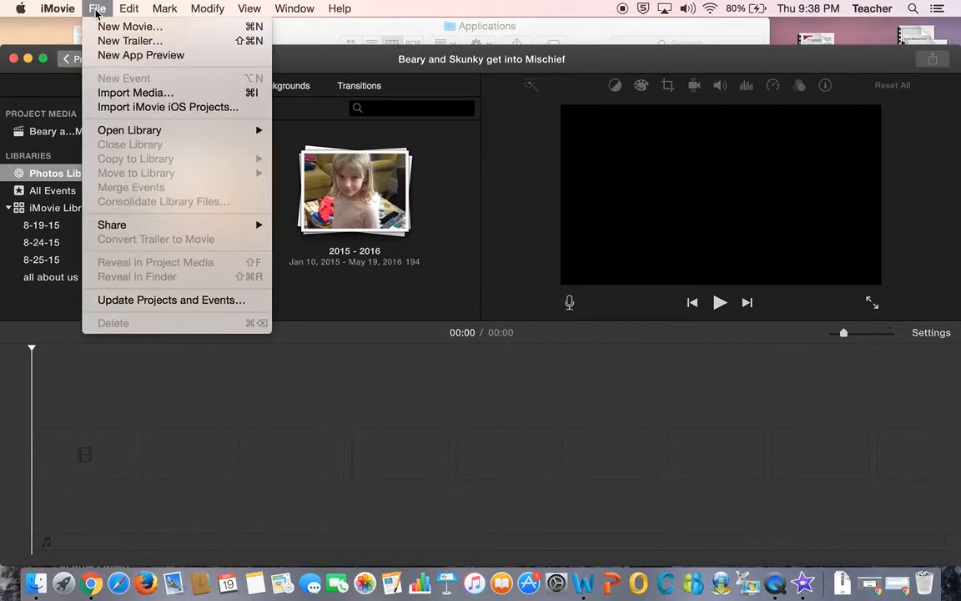
pyautogui.click(121, 94)
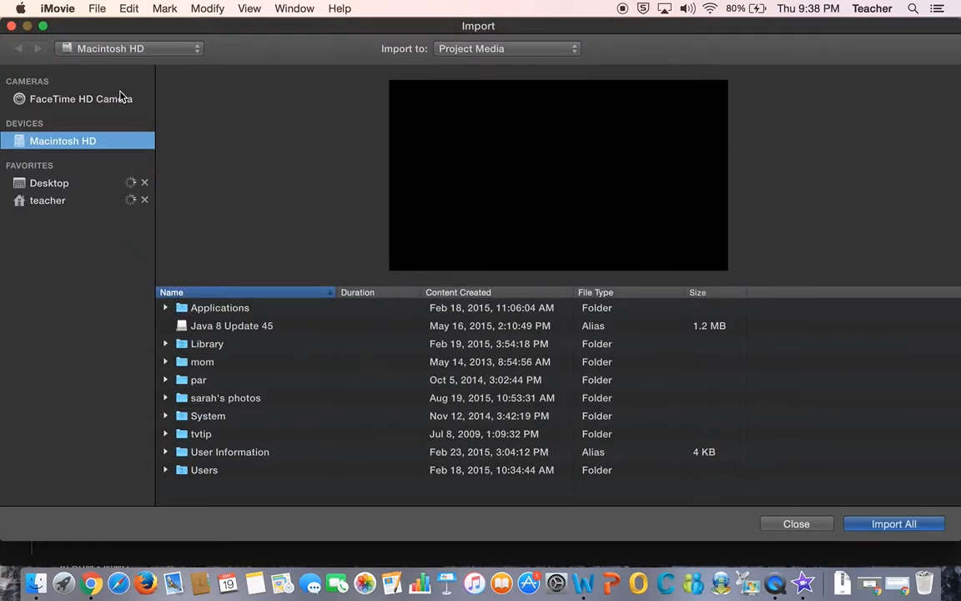
pyautogui.click(46, 184)
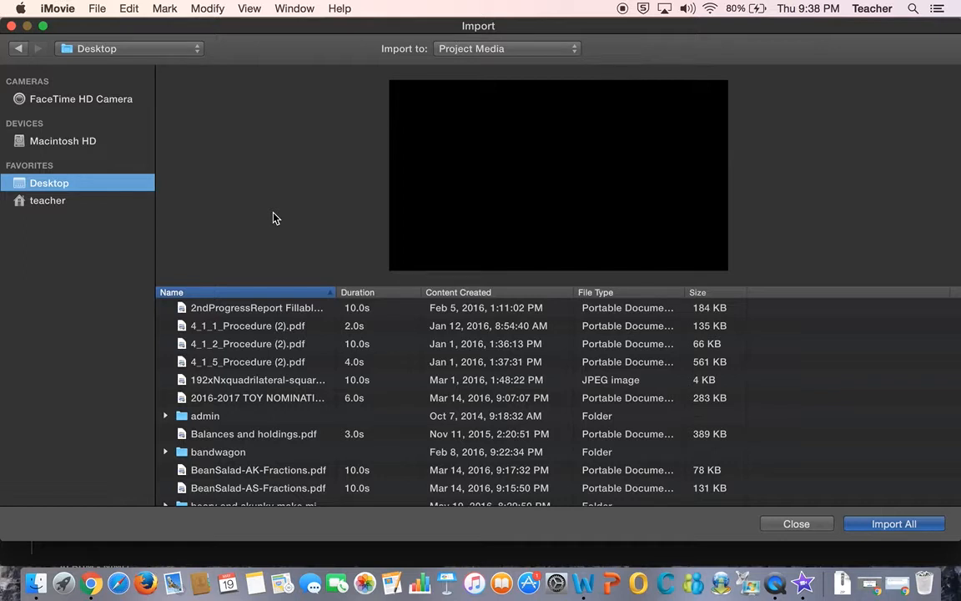
pyautogui.scroll(-4, 269, 393)
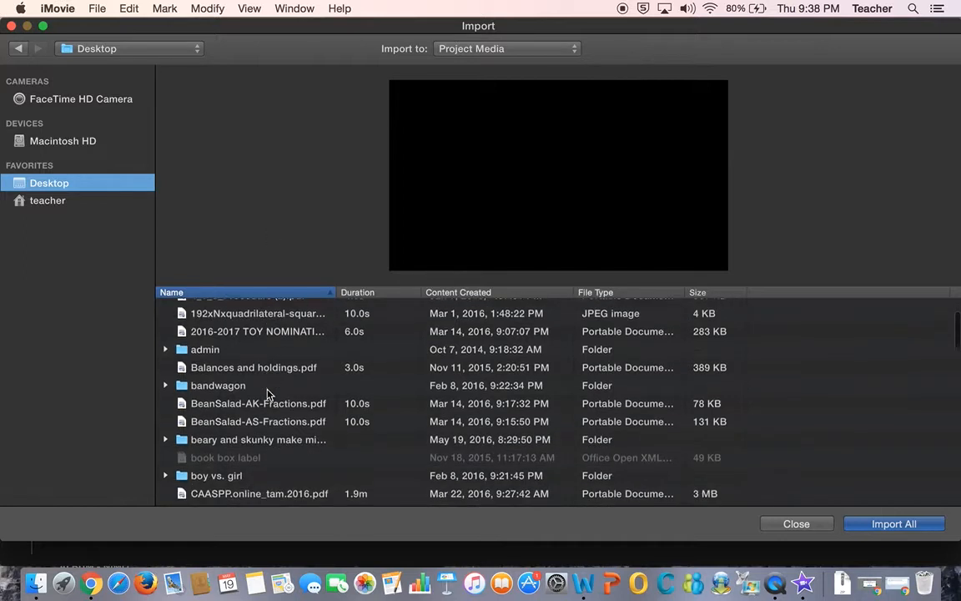
pyautogui.scroll(-1, 268, 394)
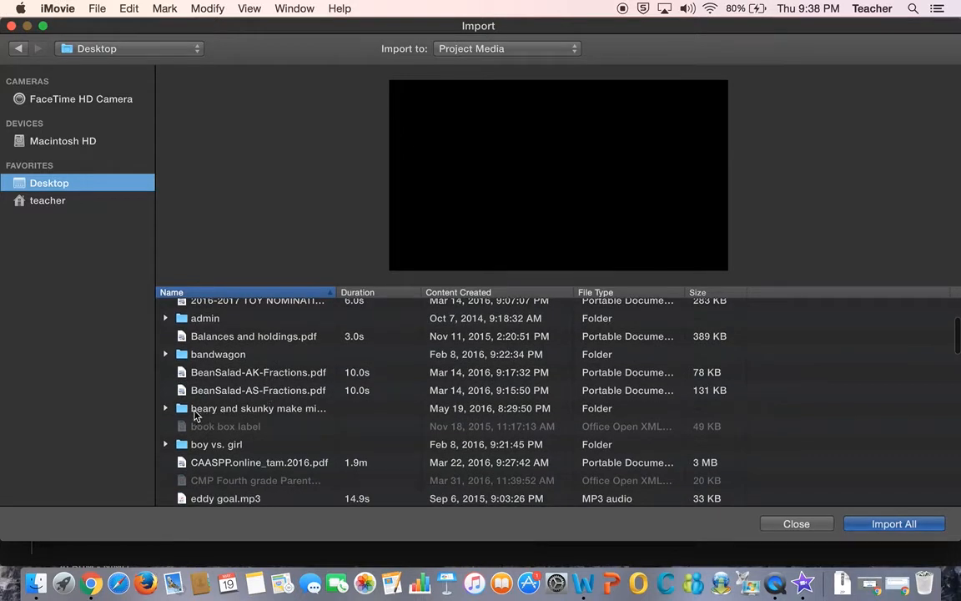
pyautogui.click(189, 411)
pyautogui.doubleClick(189, 411)
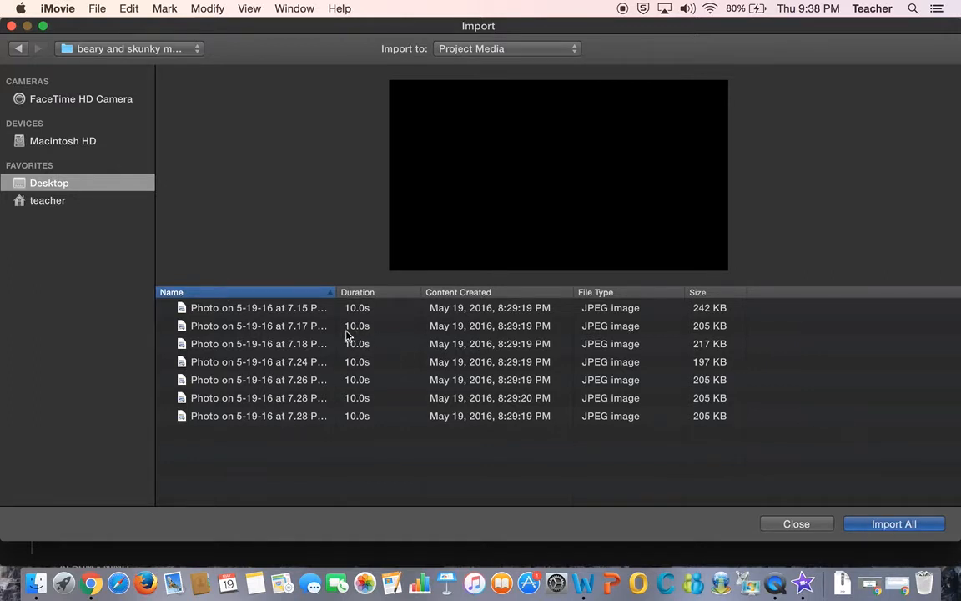
# Preview the first photos in the folder and import the 5-19-16 7.18 photo into the project media
pyautogui.click(305, 309)
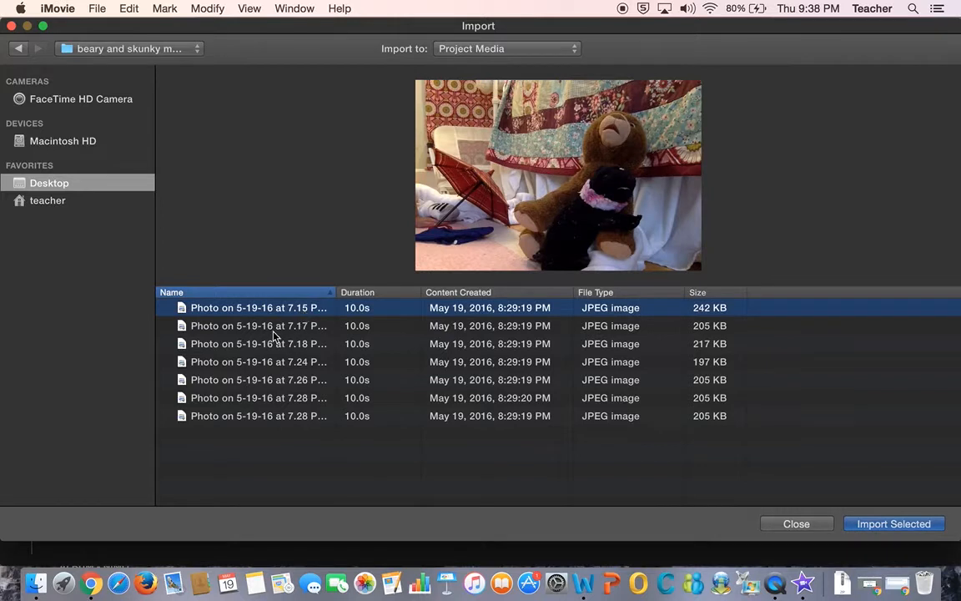
pyautogui.click(274, 330)
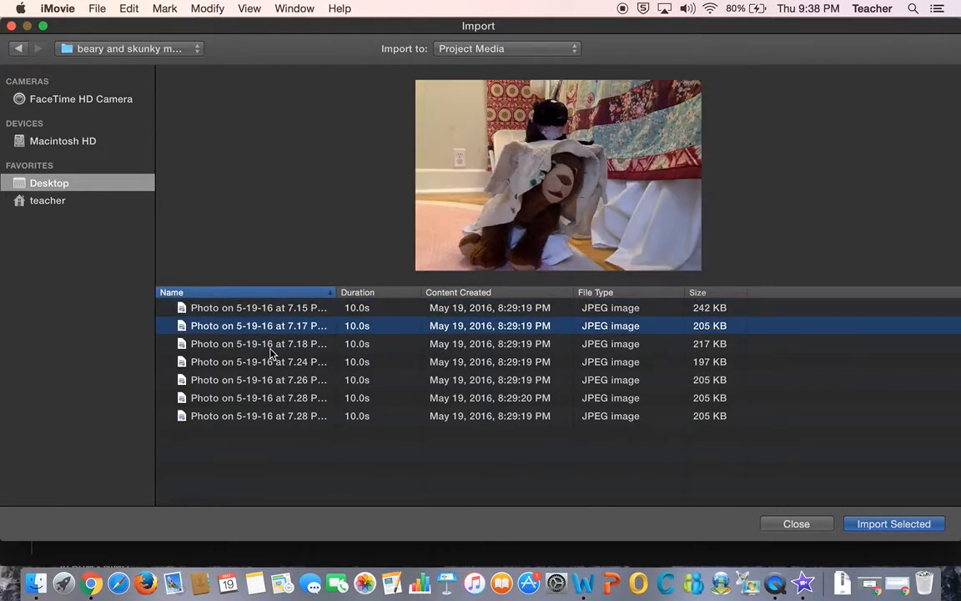
pyautogui.click(270, 351)
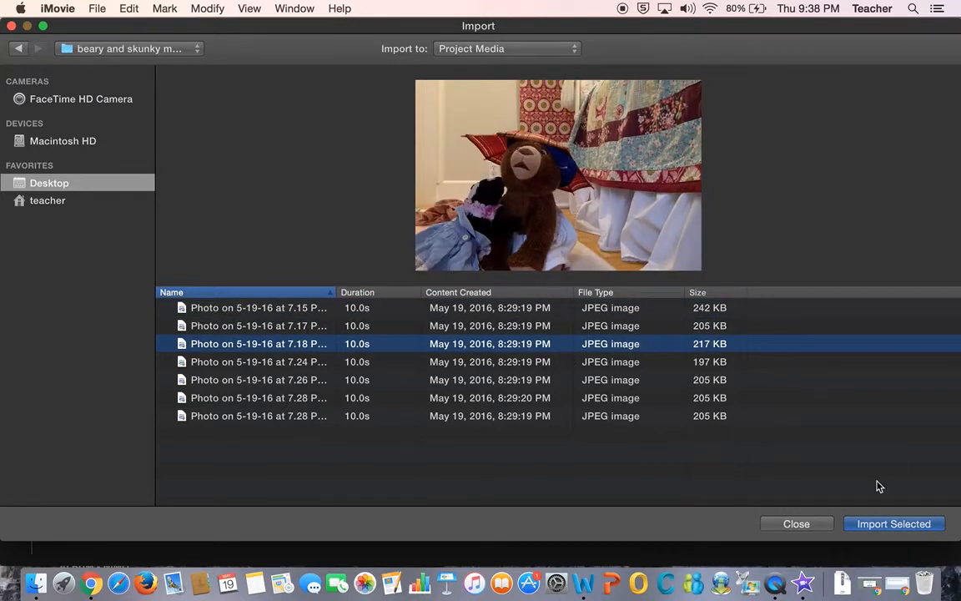
pyautogui.click(878, 524)
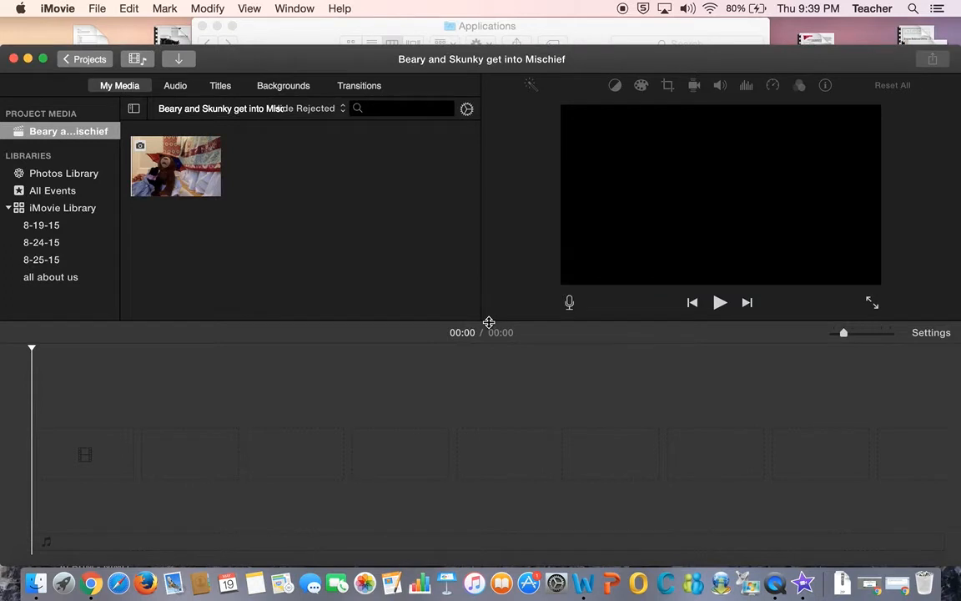
pyautogui.click(188, 179)
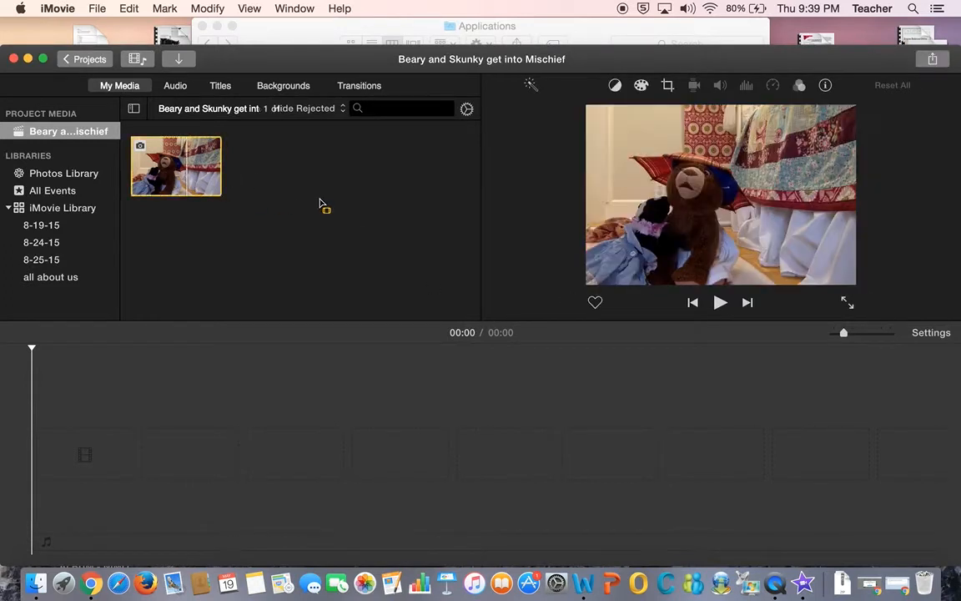
pyautogui.click(277, 196)
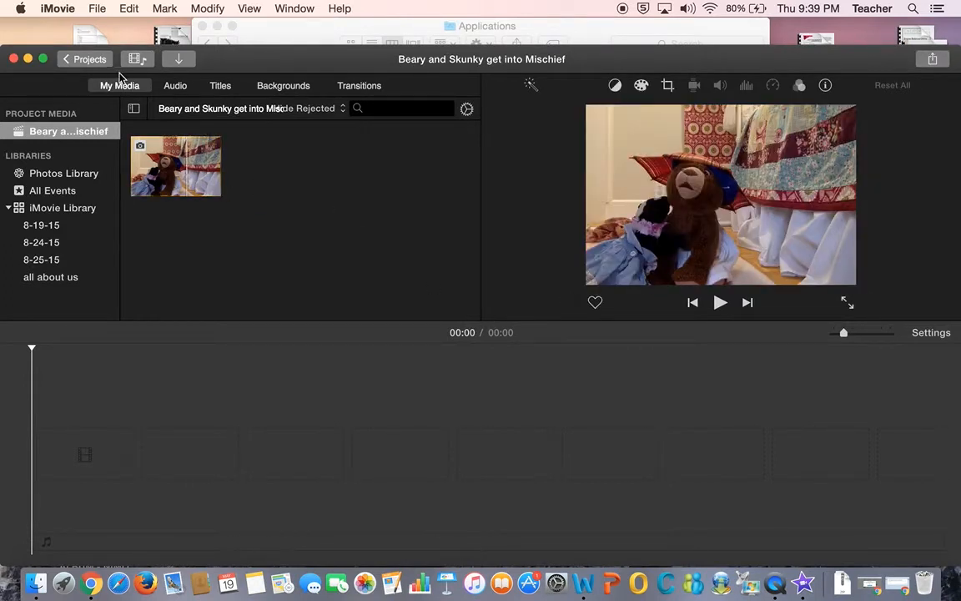
# Import all the folder's photos, from the 7.15 photo through the last 7.28 photo, into the project media
pyautogui.click(97, 9)
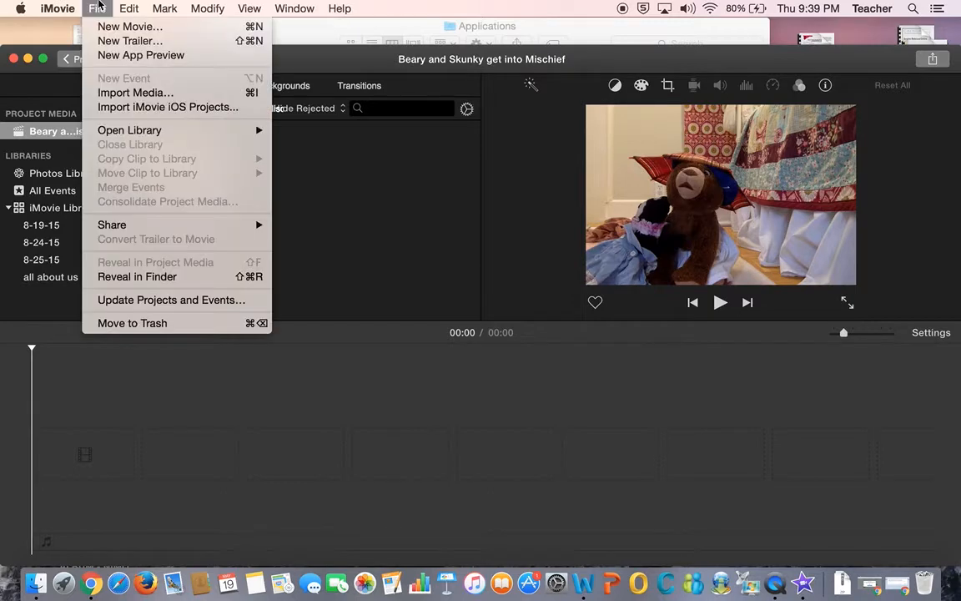
pyautogui.click(112, 94)
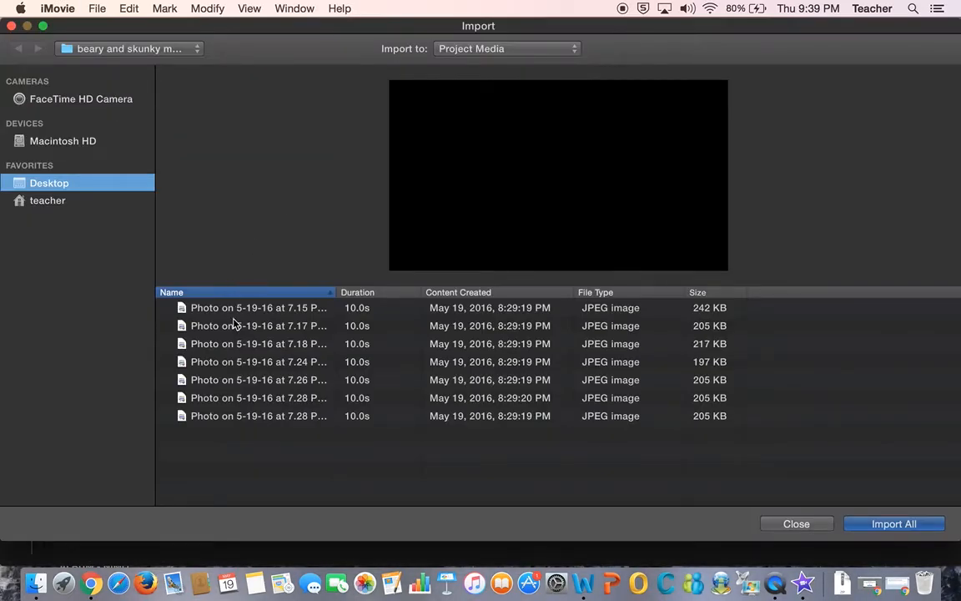
pyautogui.click(224, 311)
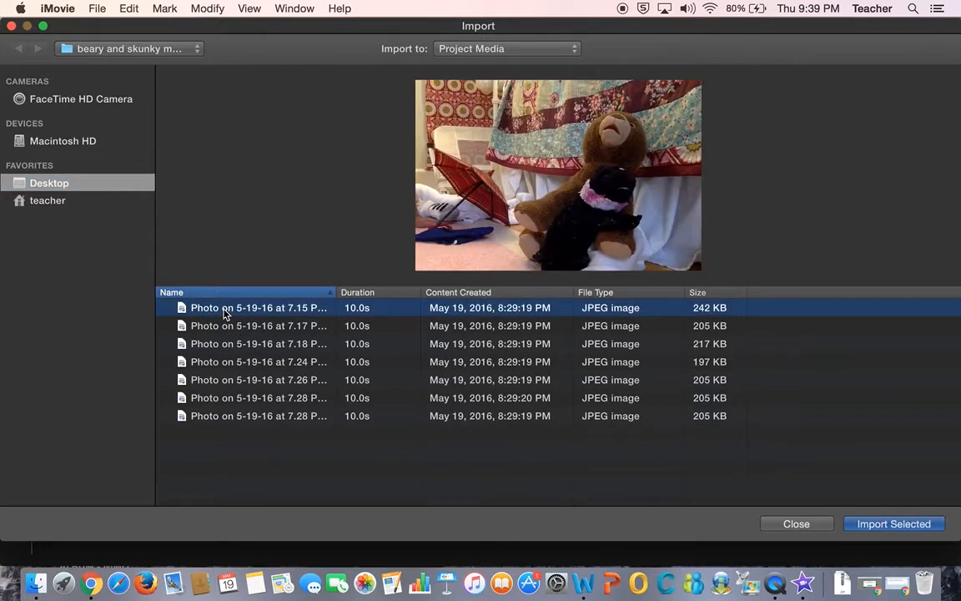
pyautogui.keyDown('shift'); pyautogui.click(261, 416); pyautogui.keyUp('shift')
pyautogui.click(894, 524)
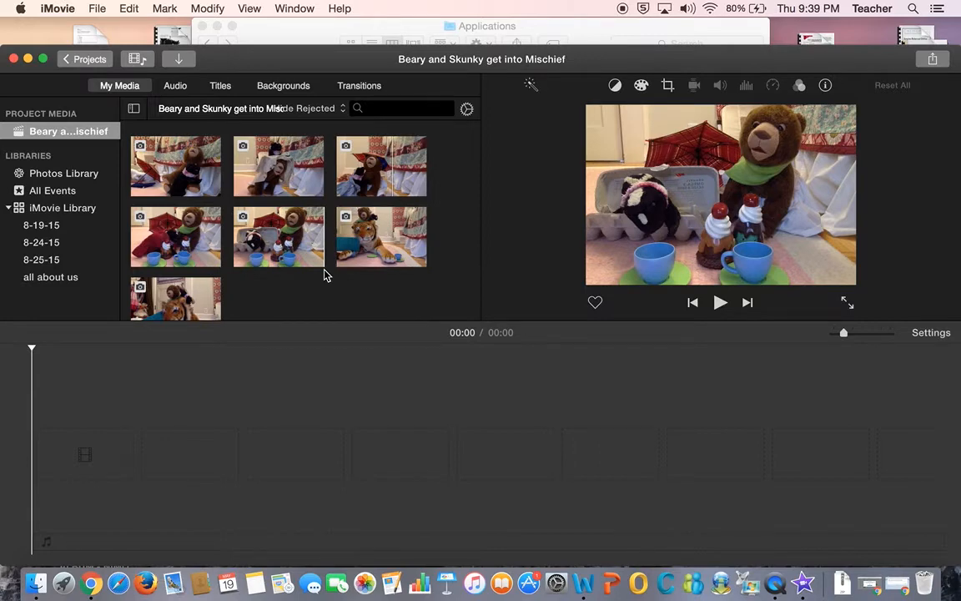
# Place the first two bear and skunk photos one after the other in the empty timeline
pyautogui.click(192, 157)
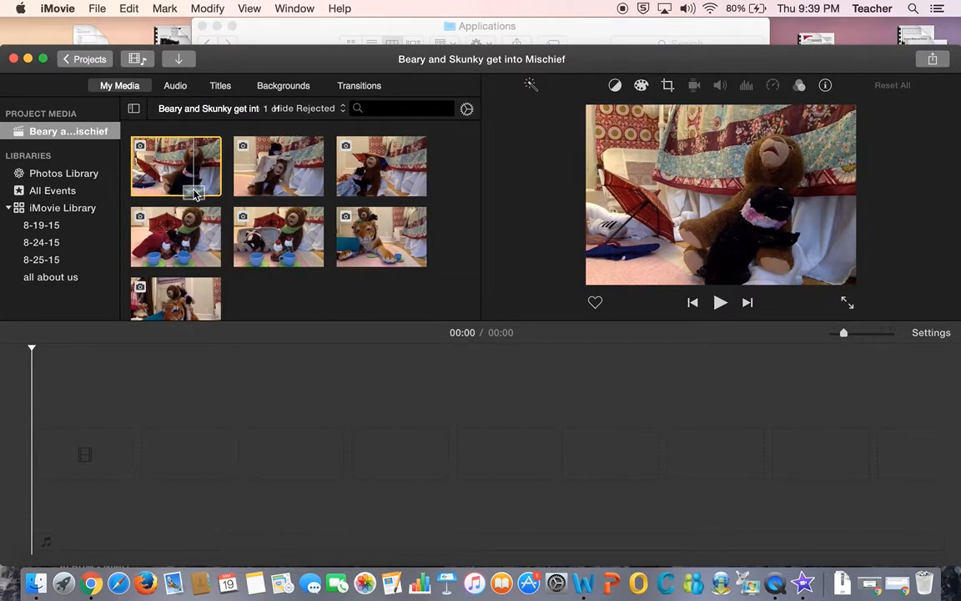
pyautogui.moveTo(185, 265); pyautogui.dragTo(363, 316)
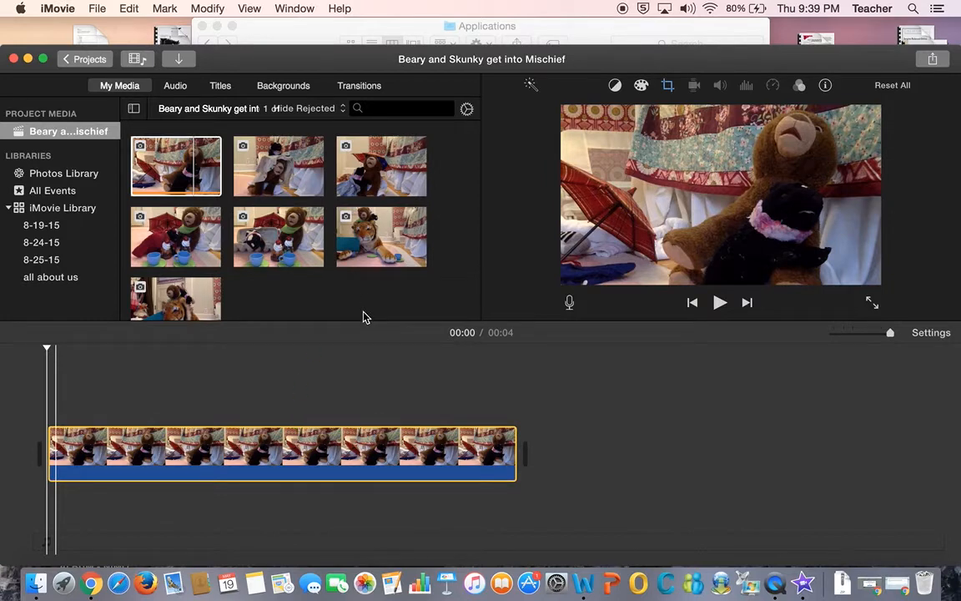
pyautogui.click(298, 158)
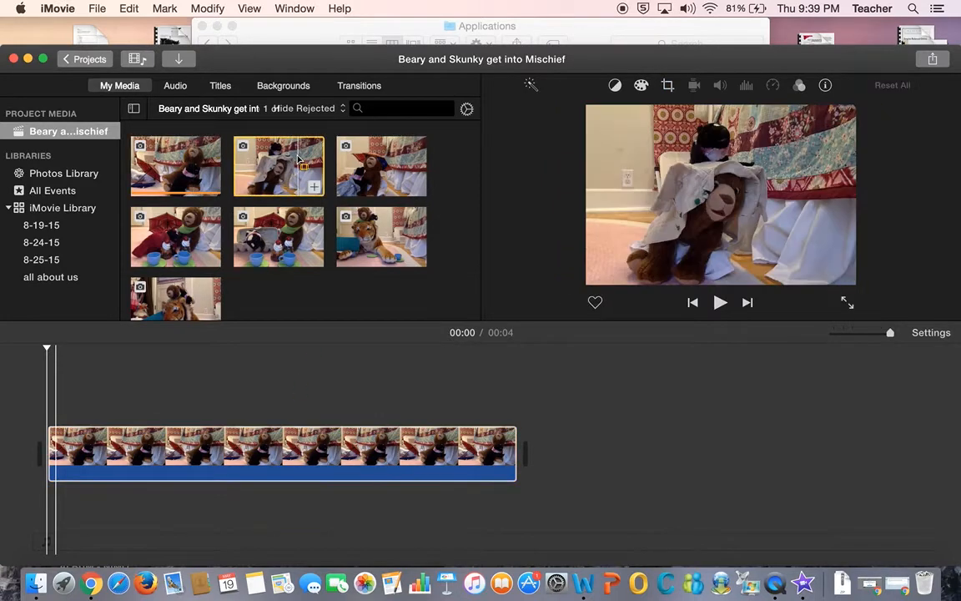
pyautogui.moveTo(272, 167); pyautogui.dragTo(547, 448)
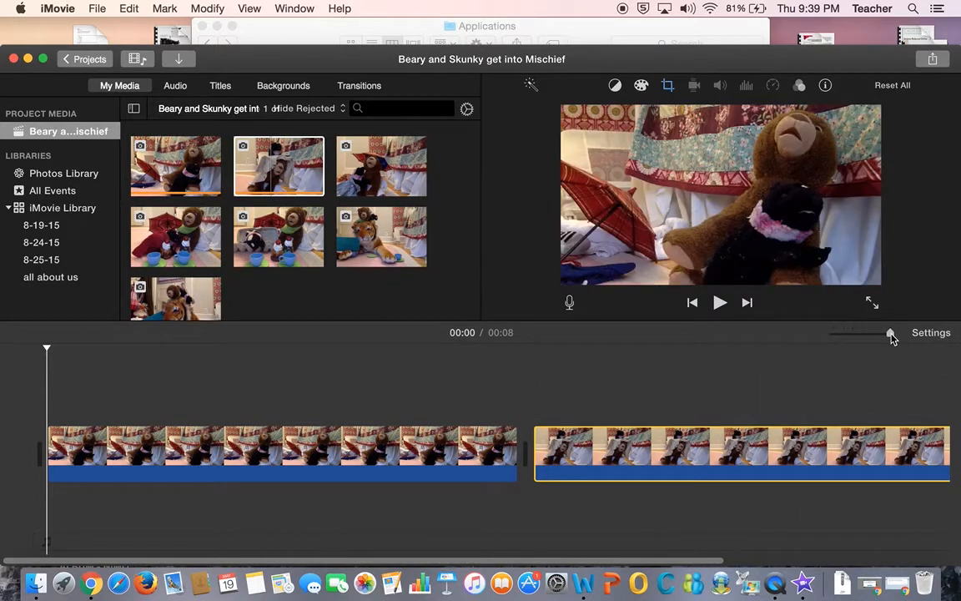
# Shrink the timeline clips and add the third photo, the bear under the red umbrella, after the second clip
pyautogui.moveTo(890, 336); pyautogui.dragTo(864, 337)
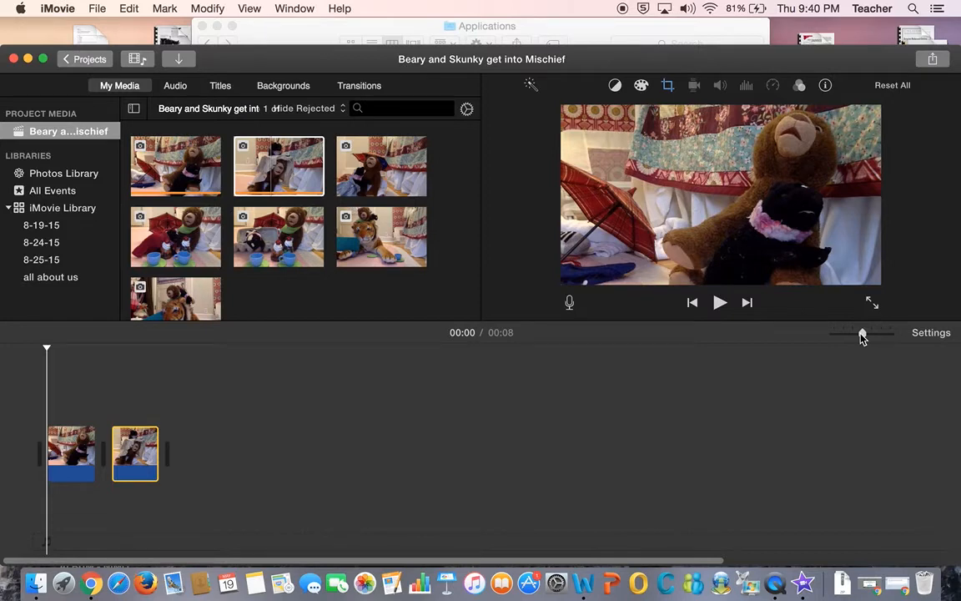
pyautogui.click(392, 174)
pyautogui.moveTo(394, 175); pyautogui.dragTo(203, 471)
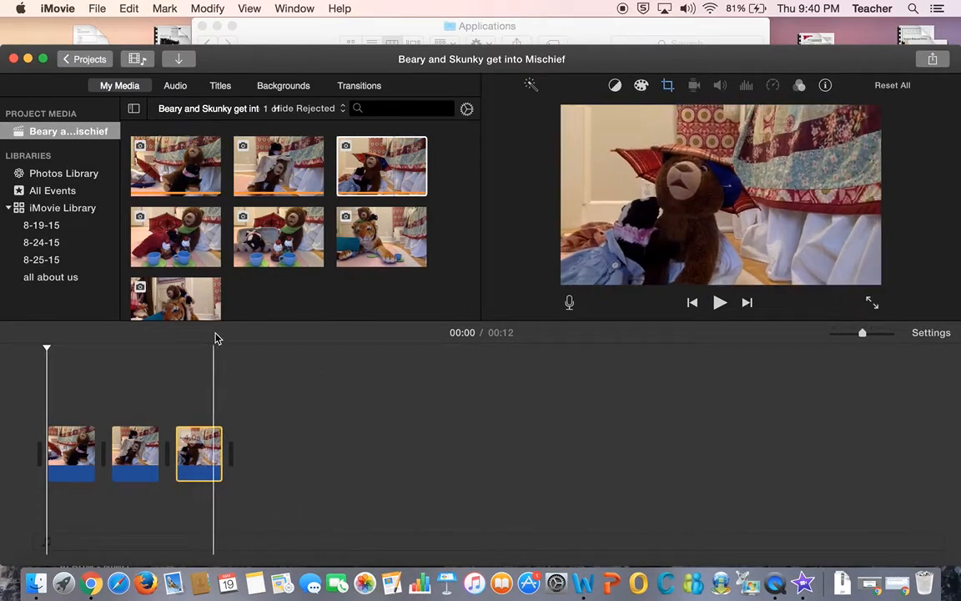
# Add the two tea party photos of the bear and skunk, one after the other, at the end of the timeline
pyautogui.click(178, 224)
pyautogui.moveTo(177, 223); pyautogui.dragTo(260, 457)
pyautogui.click(284, 244)
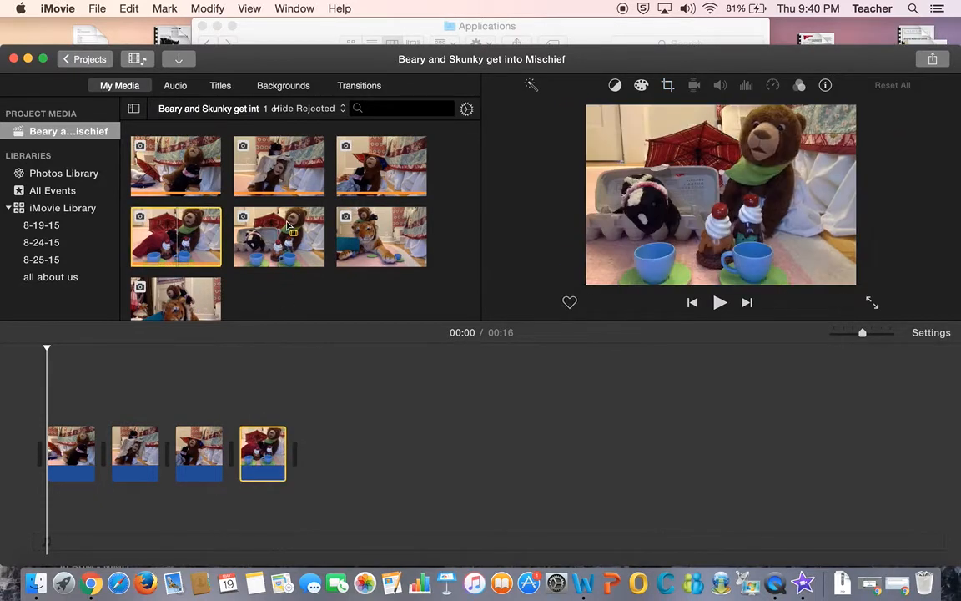
pyautogui.moveTo(283, 244); pyautogui.dragTo(315, 467)
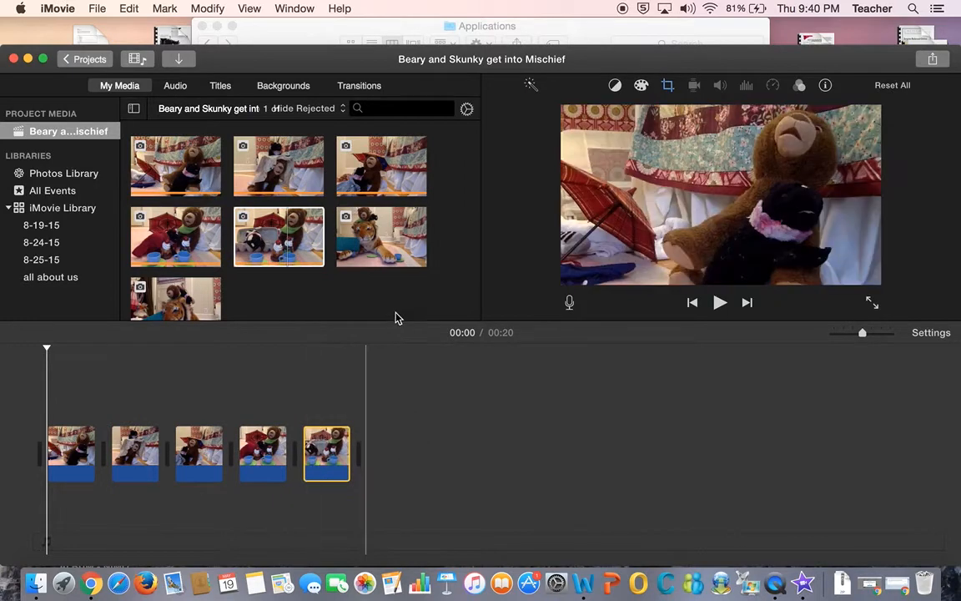
# Add the two remaining tiger photos to the end of the timeline in their media order
pyautogui.click(375, 232)
pyautogui.moveTo(390, 232); pyautogui.dragTo(373, 452)
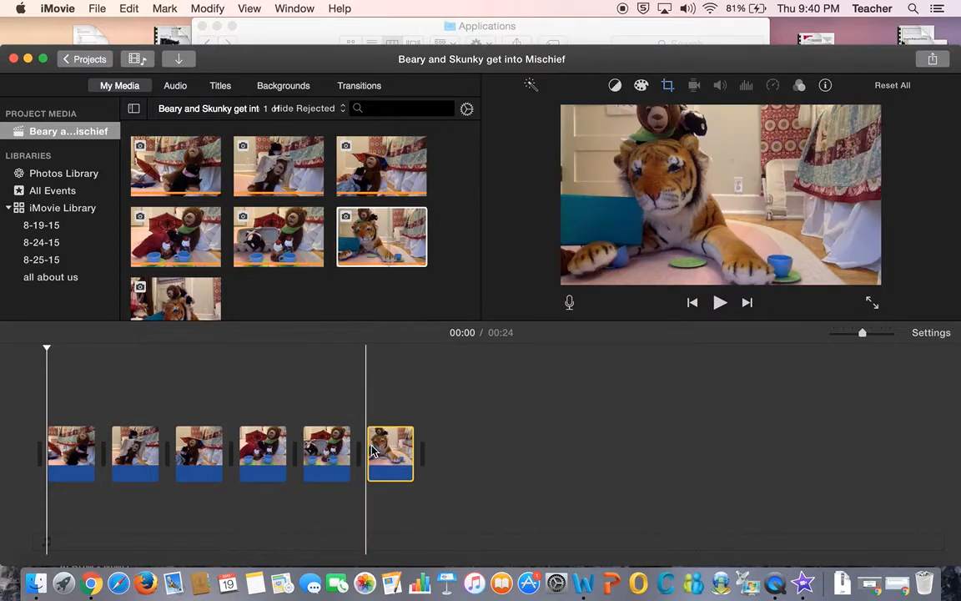
pyautogui.scroll(-1, 263, 274)
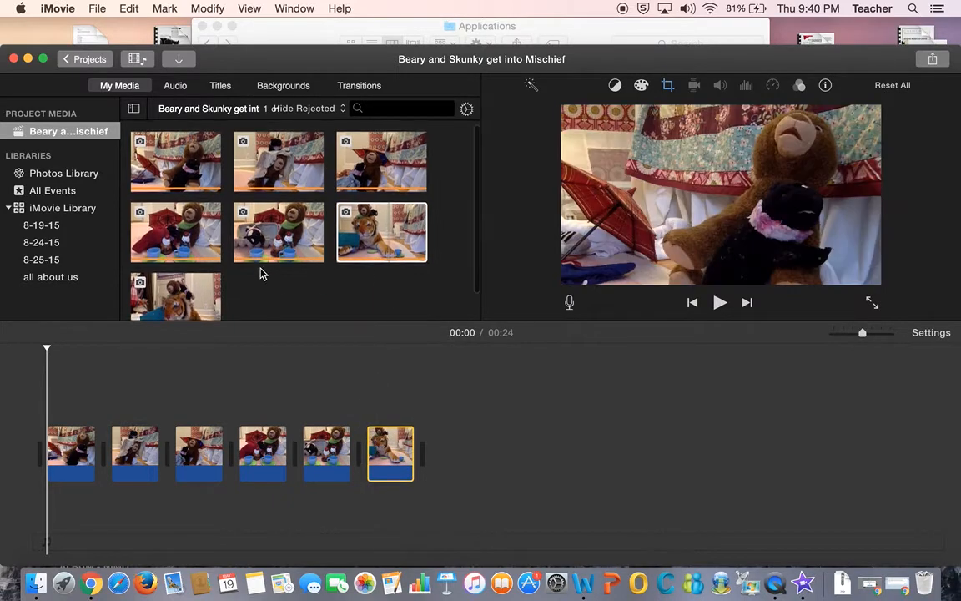
pyautogui.click(193, 296)
pyautogui.moveTo(193, 296); pyautogui.dragTo(456, 454)
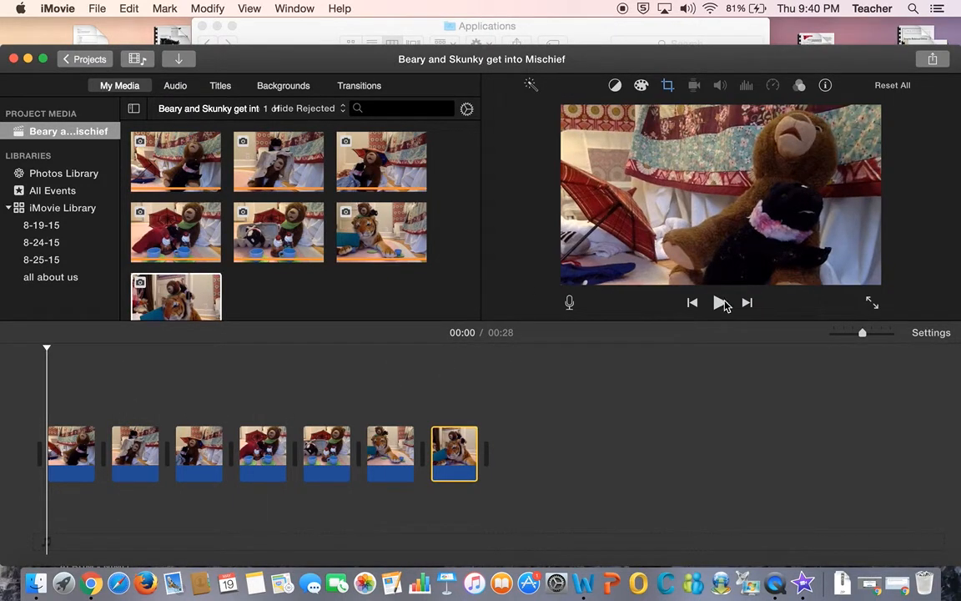
# Play the photo sequence, pause it partway, and skim through the remaining photos to the end of the timeline
pyautogui.click(719, 304)
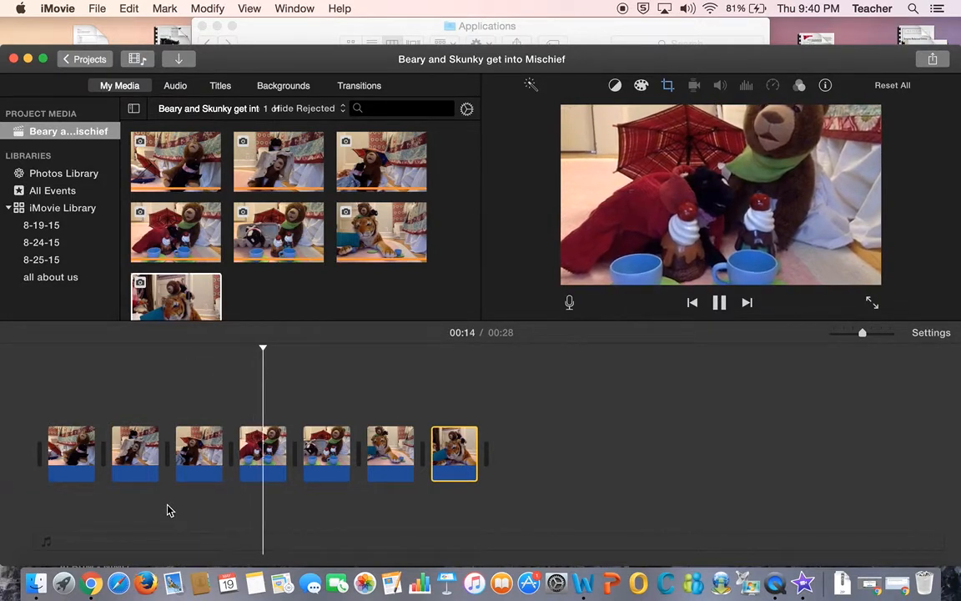
pyautogui.press('space')
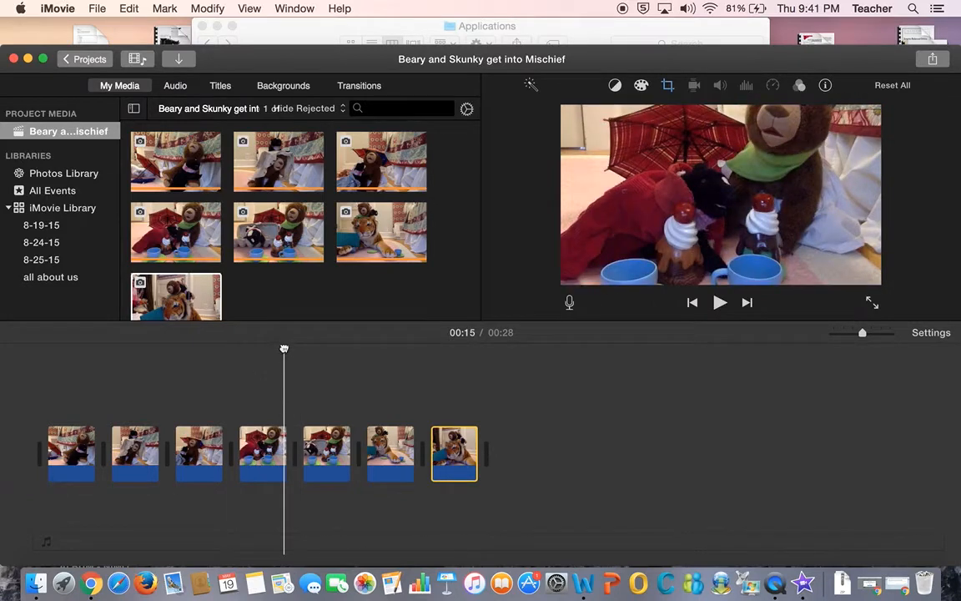
pyautogui.moveTo(283, 348); pyautogui.dragTo(515, 384)
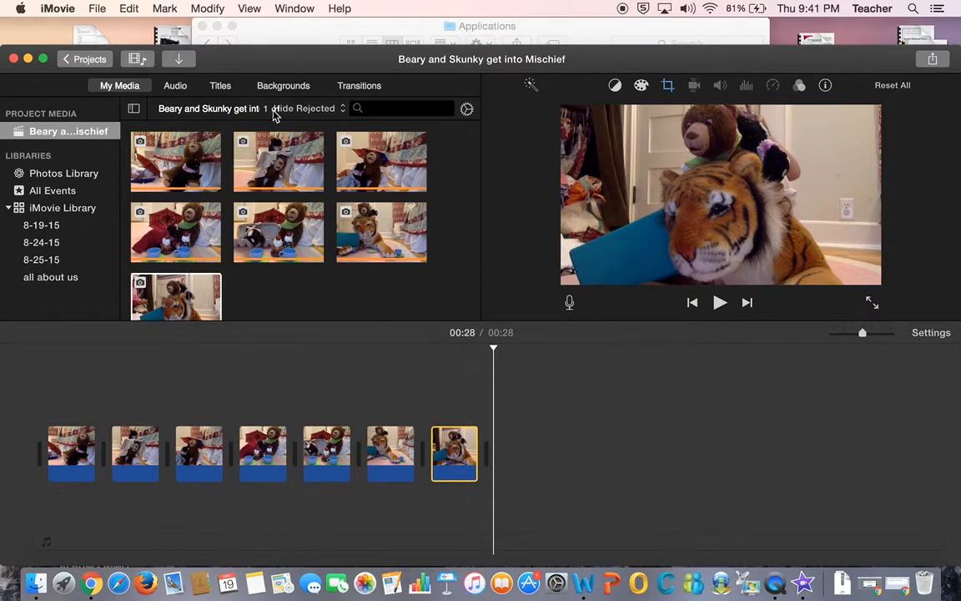
# Insert Standard title clips after the first photo, after the second photo and at the very start of the timeline
pyautogui.click(229, 87)
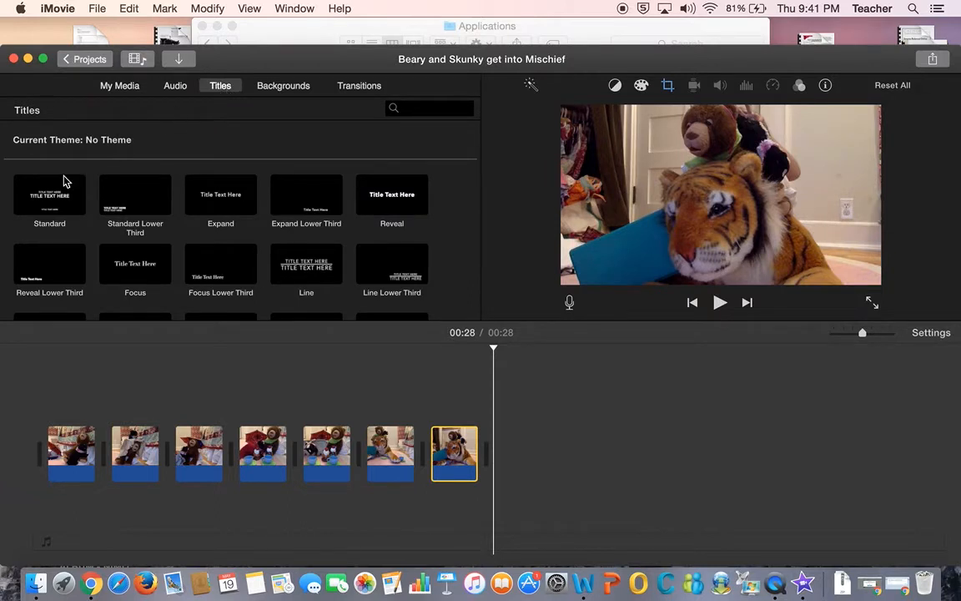
pyautogui.click(60, 201)
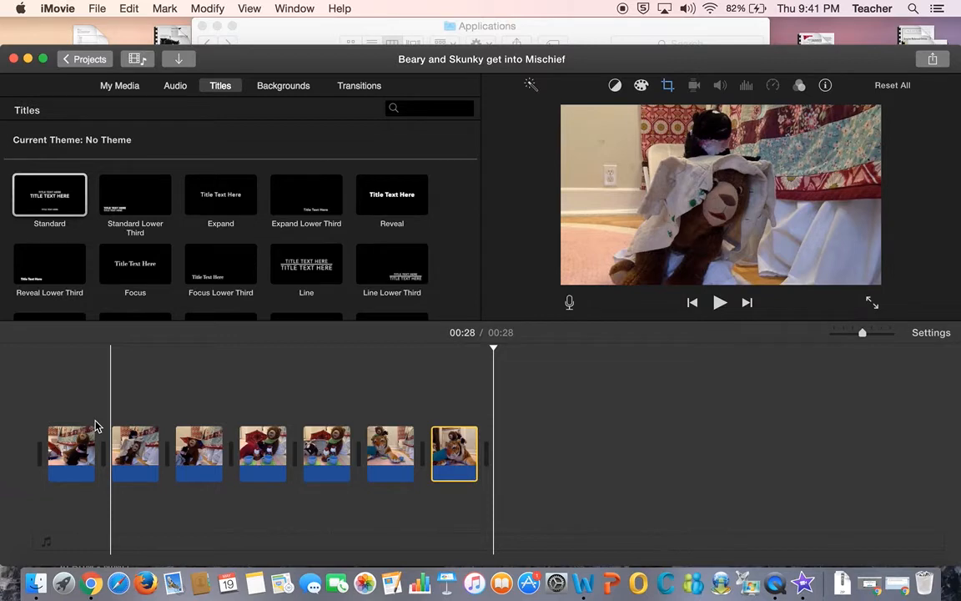
pyautogui.click(53, 198)
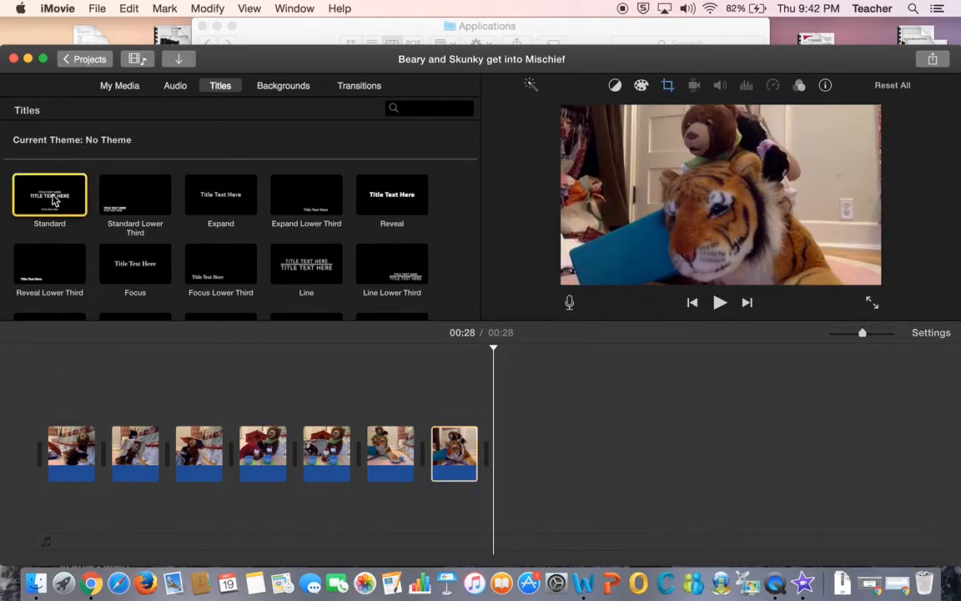
pyautogui.moveTo(55, 200); pyautogui.dragTo(100, 454)
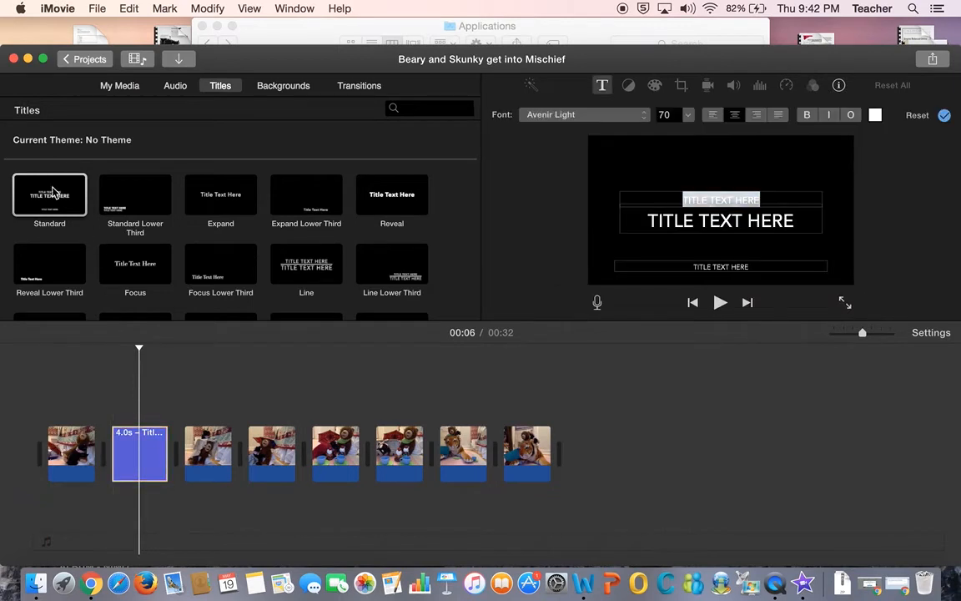
pyautogui.moveTo(53, 192); pyautogui.dragTo(243, 462)
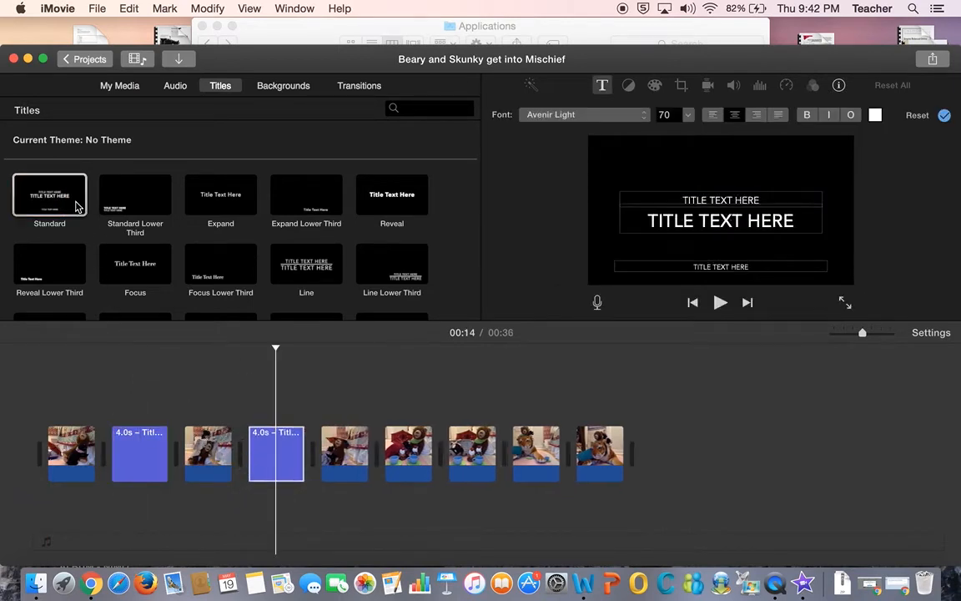
pyautogui.click(49, 197)
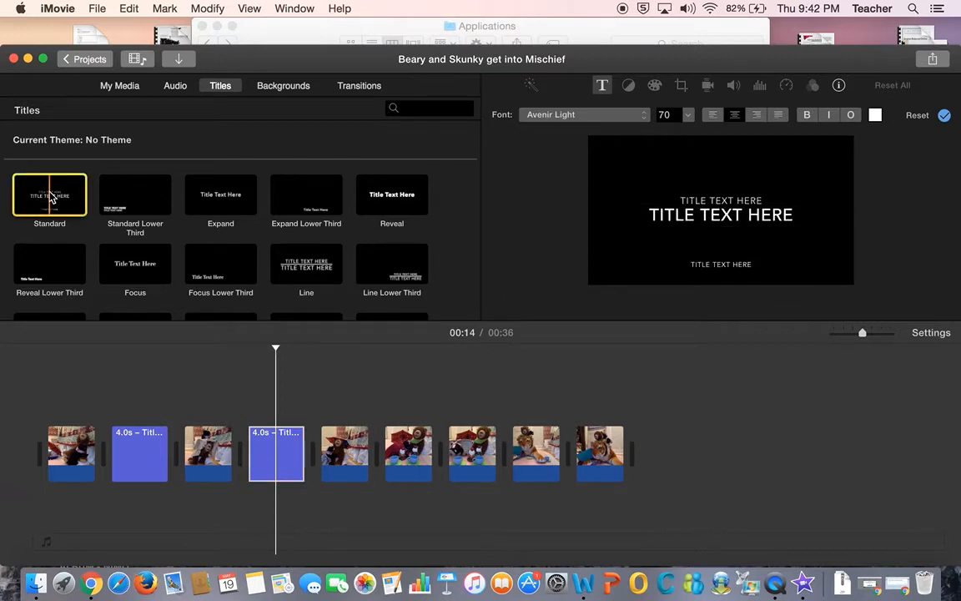
pyautogui.moveTo(51, 227); pyautogui.dragTo(3, 450)
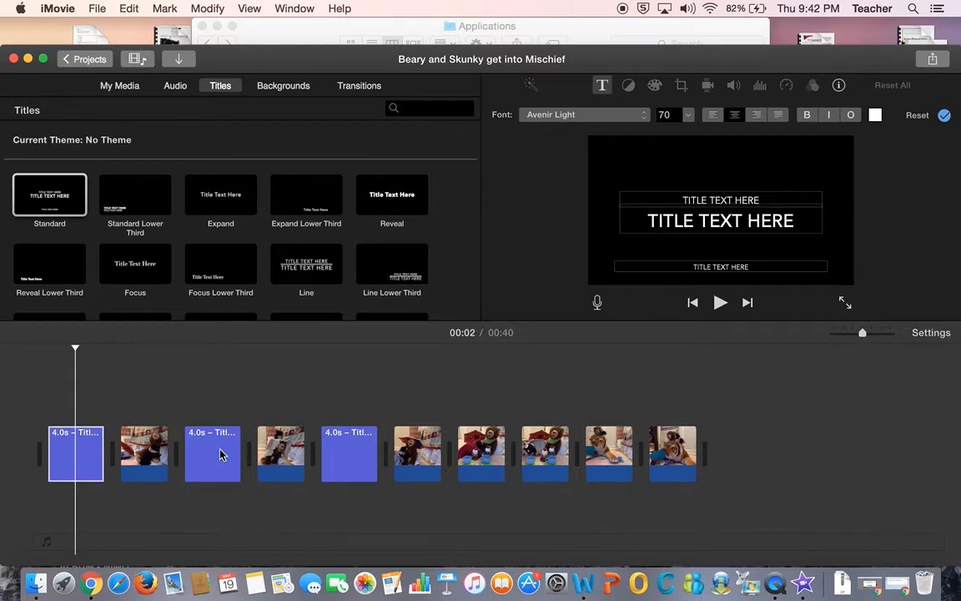
# Insert a Standard title clip before each of the fourth, fifth, sixth and seventh photos
pyautogui.moveTo(62, 207); pyautogui.dragTo(457, 452)
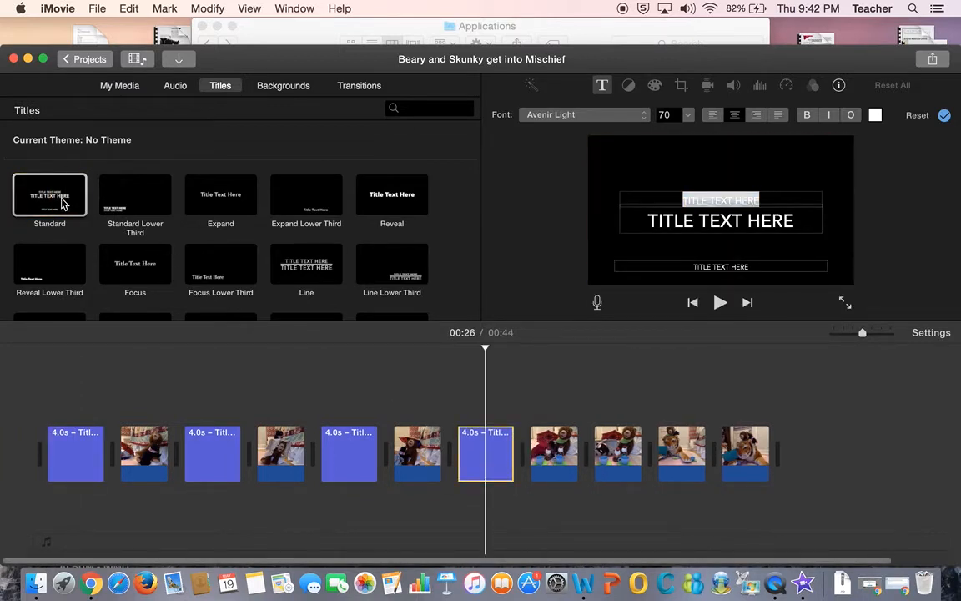
pyautogui.moveTo(63, 203); pyautogui.dragTo(588, 455)
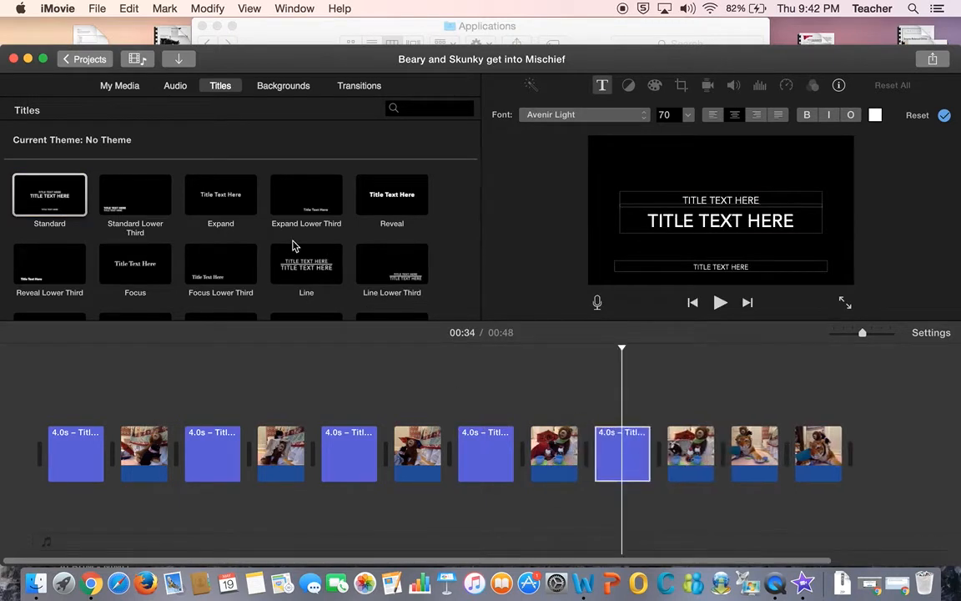
pyautogui.click(55, 192)
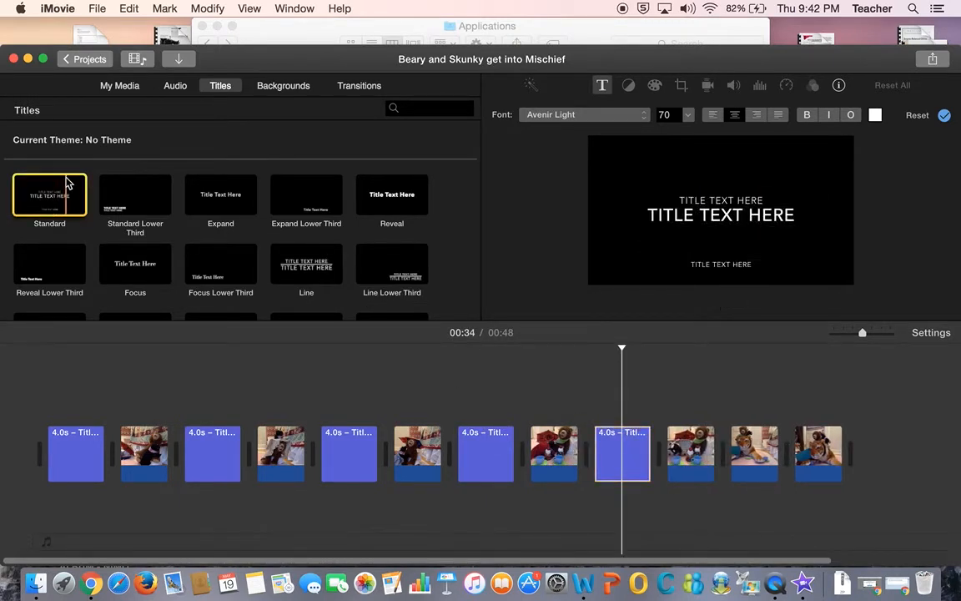
pyautogui.moveTo(63, 189); pyautogui.dragTo(723, 455)
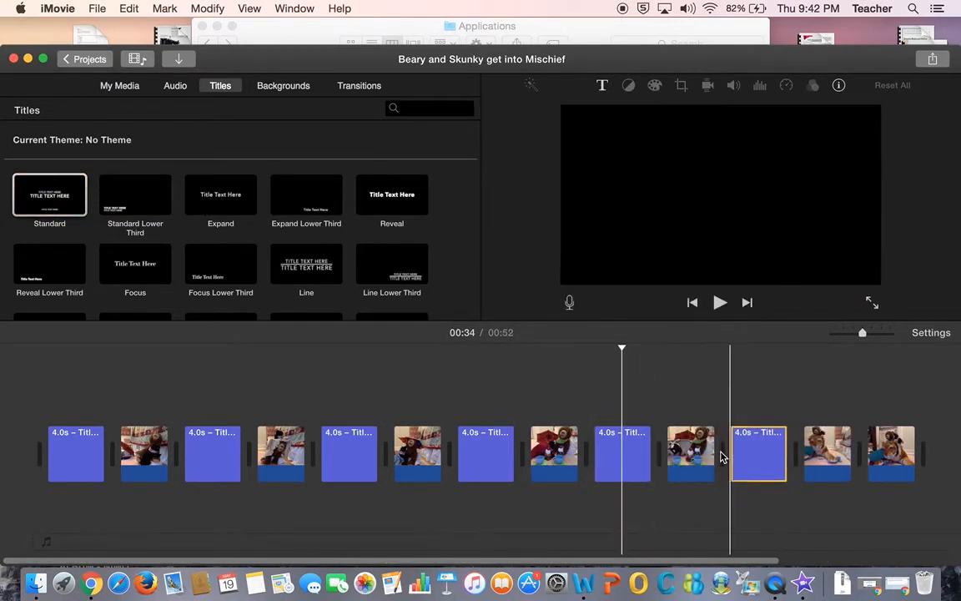
pyautogui.click(61, 200)
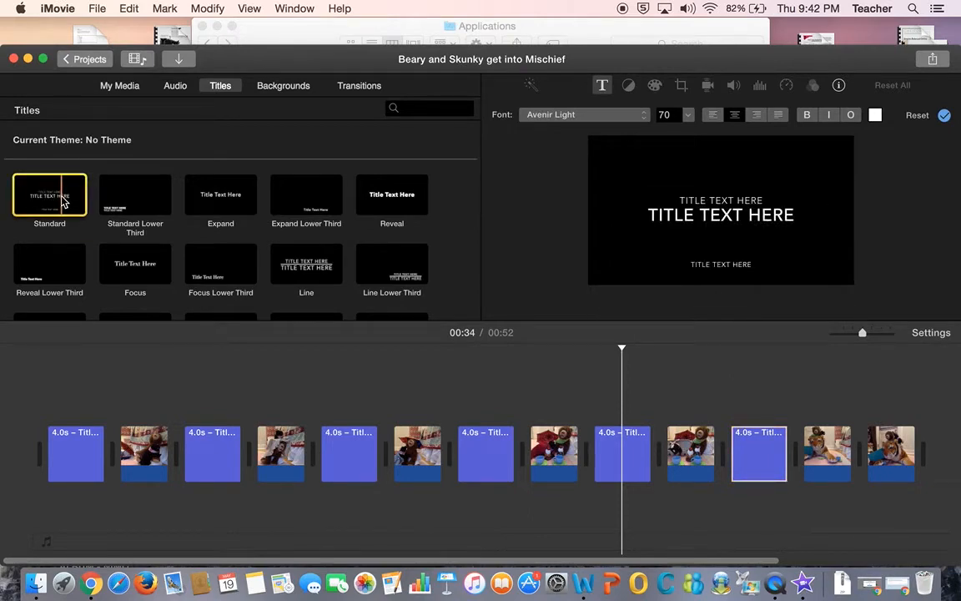
pyautogui.moveTo(47, 190); pyautogui.dragTo(874, 455)
pyautogui.moveTo(851, 463); pyautogui.dragTo(850, 464)
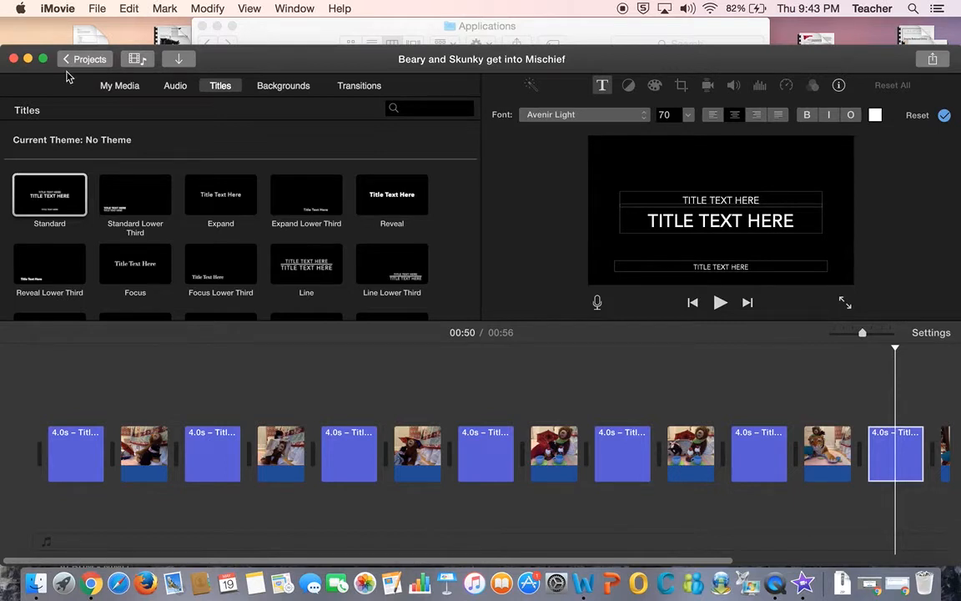
# Clear all three lines of placeholder text from the opening title
pyautogui.click(81, 461)
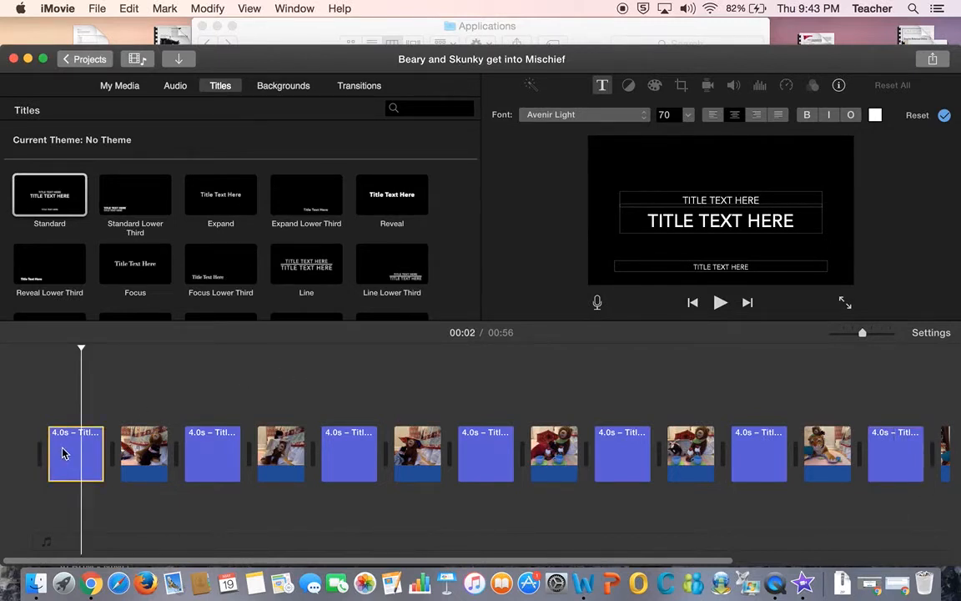
pyautogui.doubleClick(707, 222)
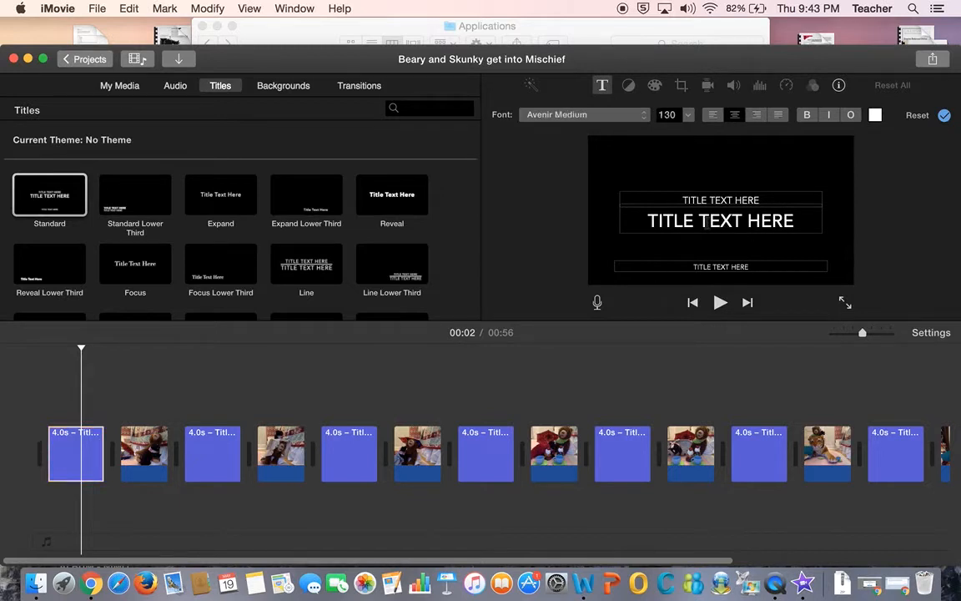
pyautogui.tripleClick(707, 222)
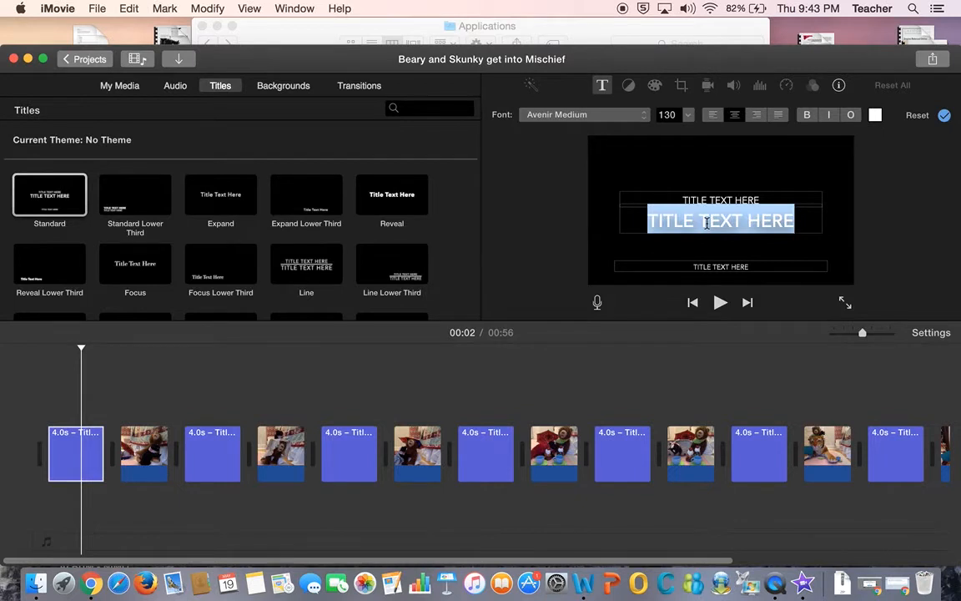
pyautogui.press('BackSpace')
pyautogui.tripleClick(705, 200)
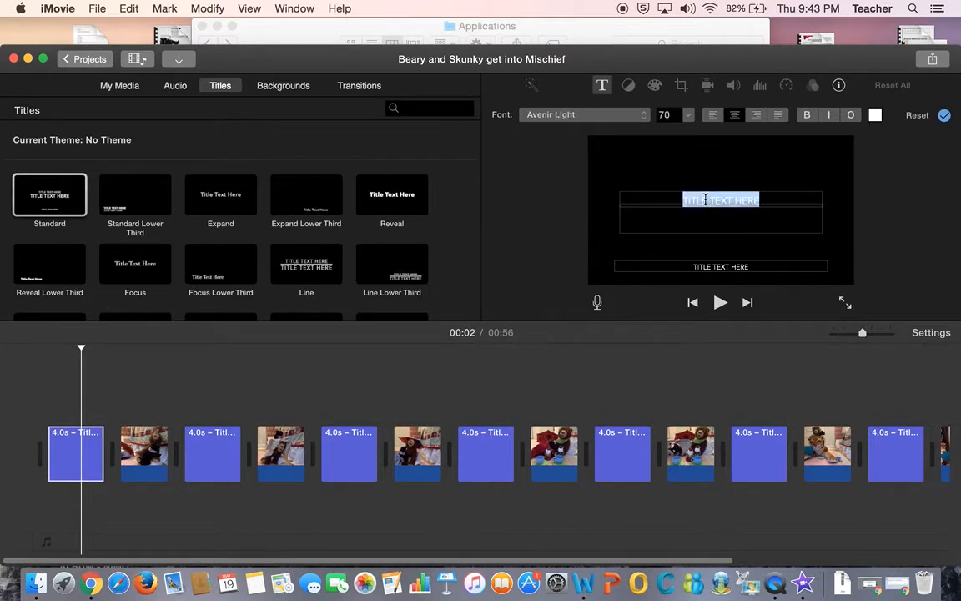
pyautogui.press('BackSpace')
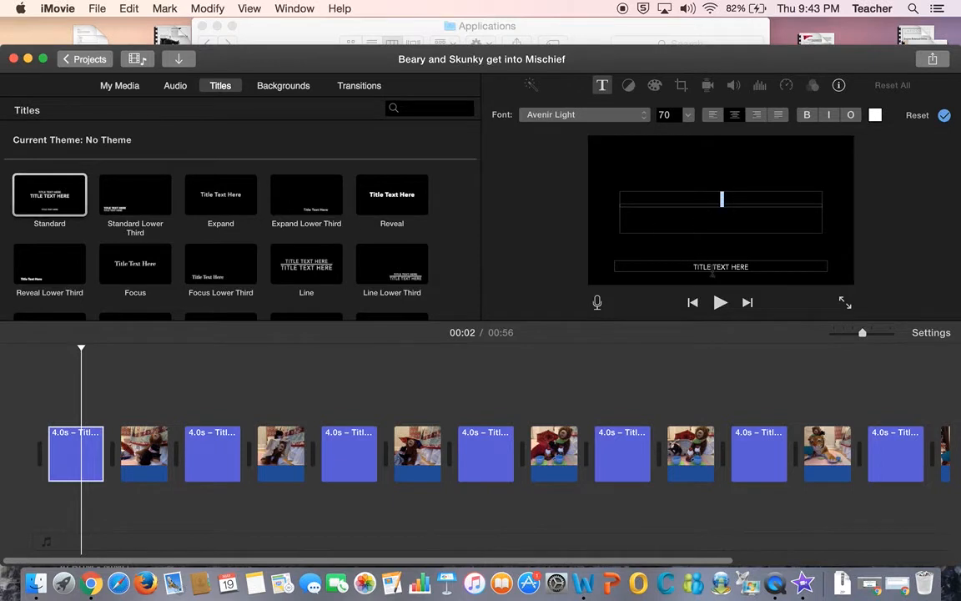
pyautogui.doubleClick(707, 267)
pyautogui.tripleClick(707, 267)
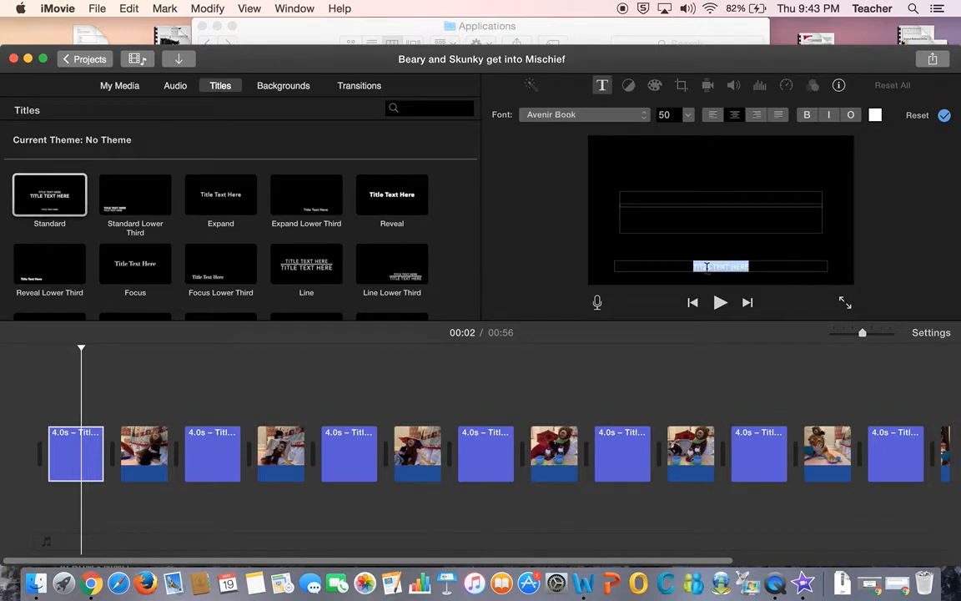
pyautogui.press('BackSpace')
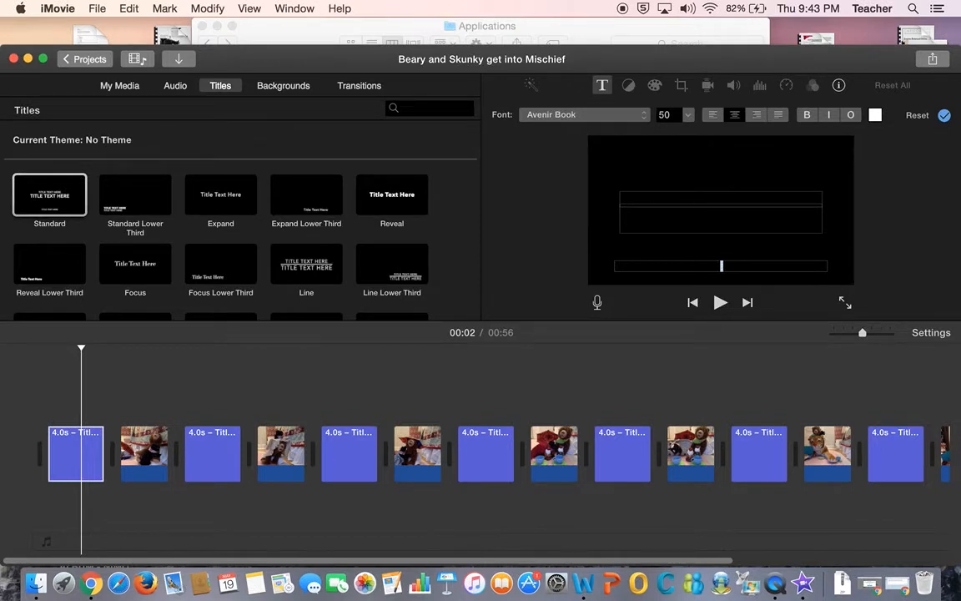
# Enter "MAY 19 3:30 PM" on the large middle line of the opening title
pyautogui.click(690, 217)
pyautogui.write('MAY')
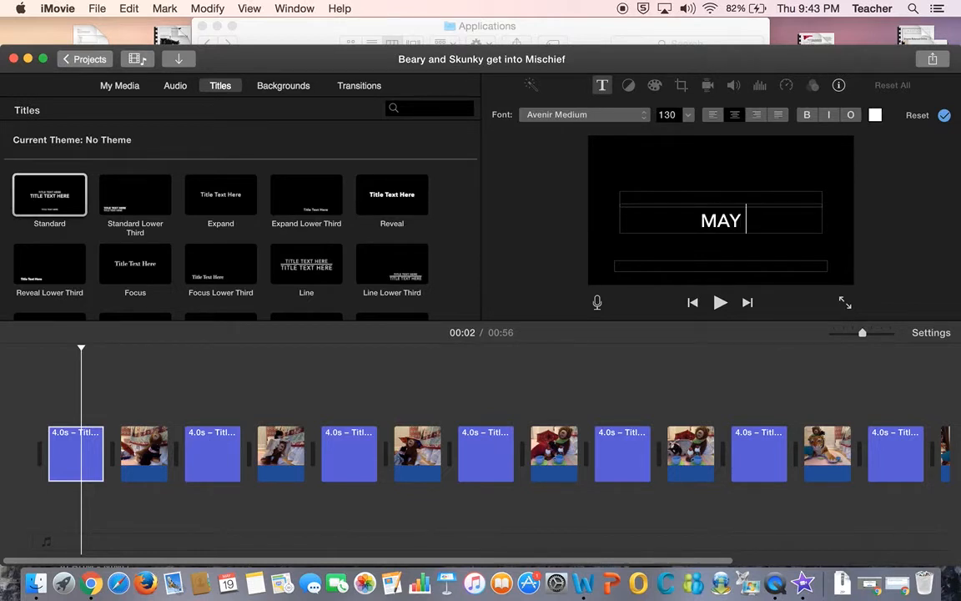
pyautogui.write(' 19')
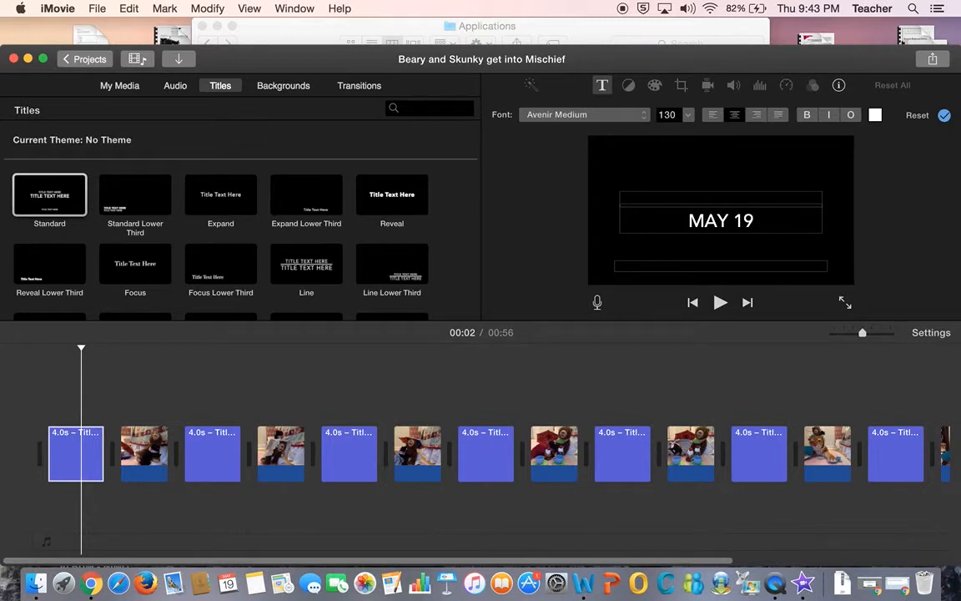
pyautogui.write(' 3:30')
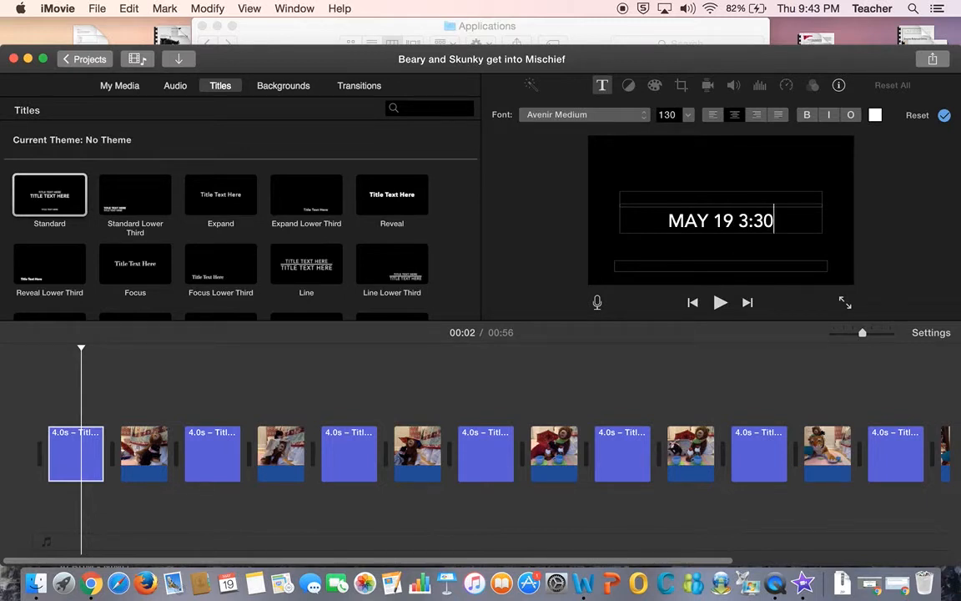
pyautogui.write(' PM')
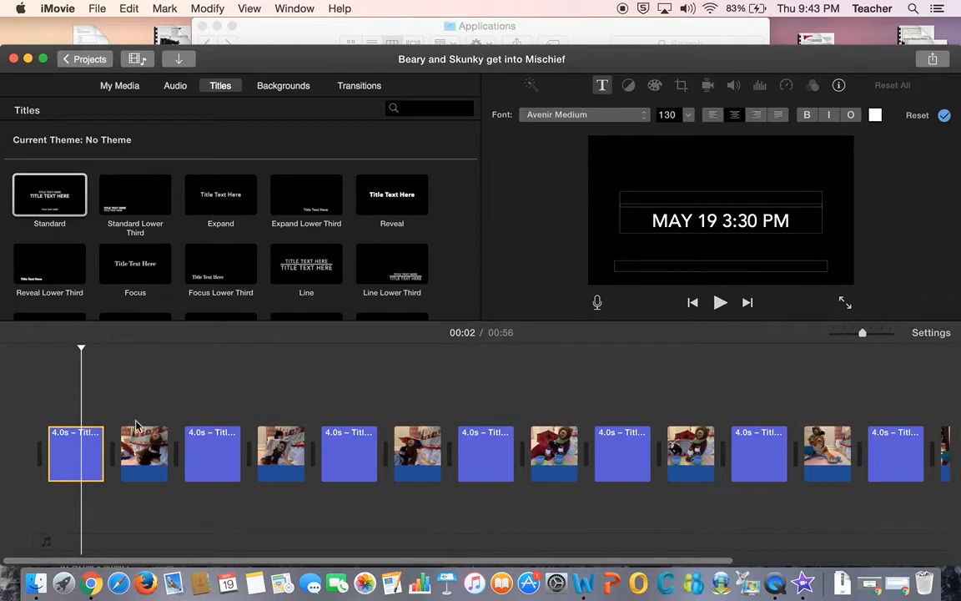
# Play the movie from the opening title through the first photo and pause in the second title
pyautogui.click(216, 477)
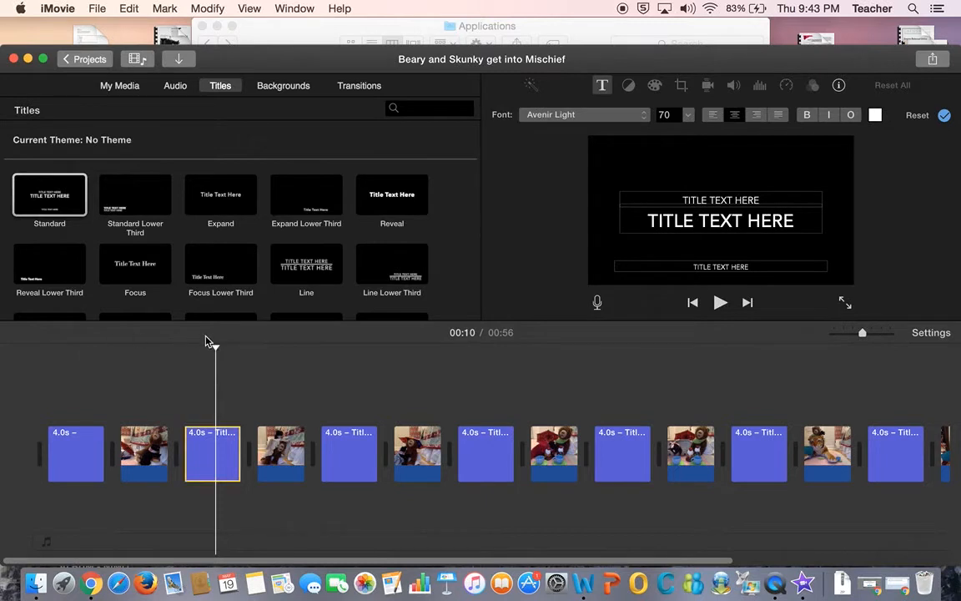
pyautogui.moveTo(216, 347); pyautogui.dragTo(53, 347)
pyautogui.press('space')
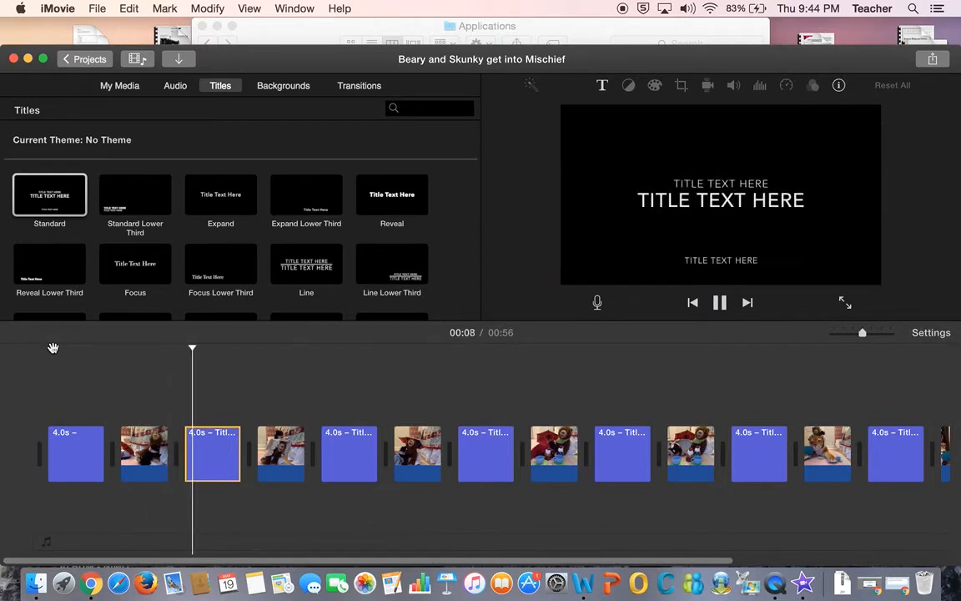
pyautogui.press('space')
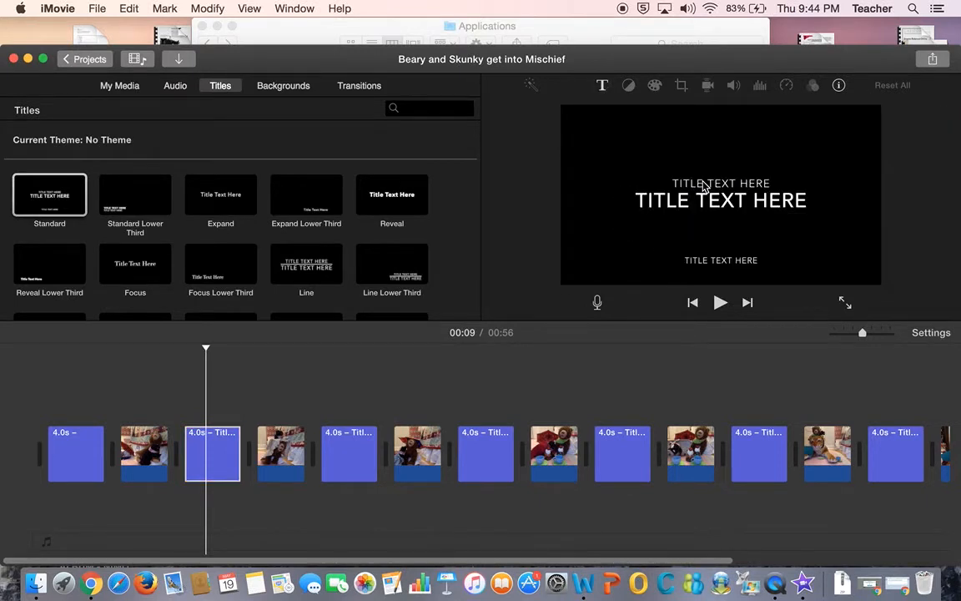
# Enter "MAY 19, 4:45 PM" on the second title's large middle line and clear its top and bottom lines
pyautogui.doubleClick(702, 183)
pyautogui.doubleClick(706, 184)
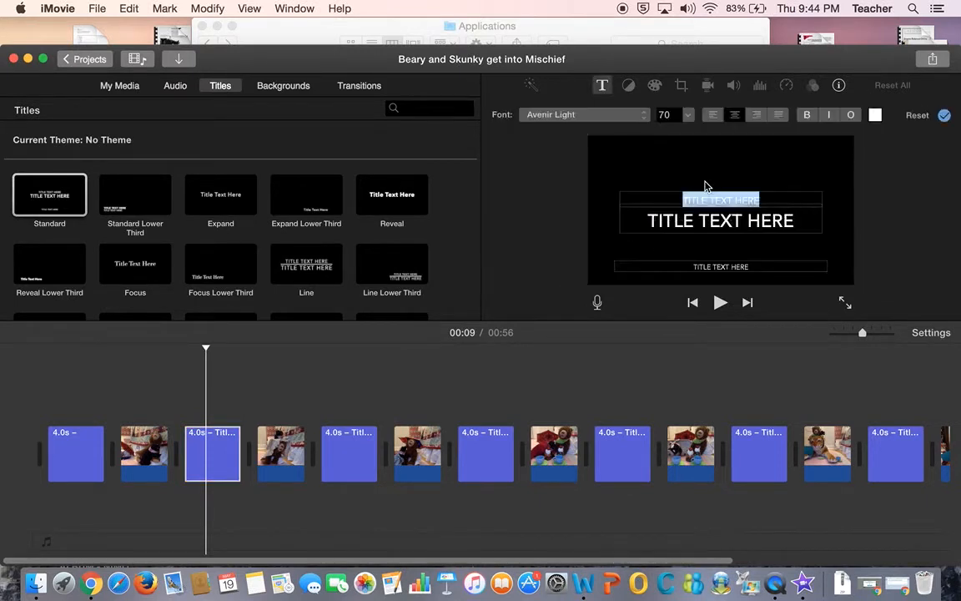
pyautogui.press('BackSpace')
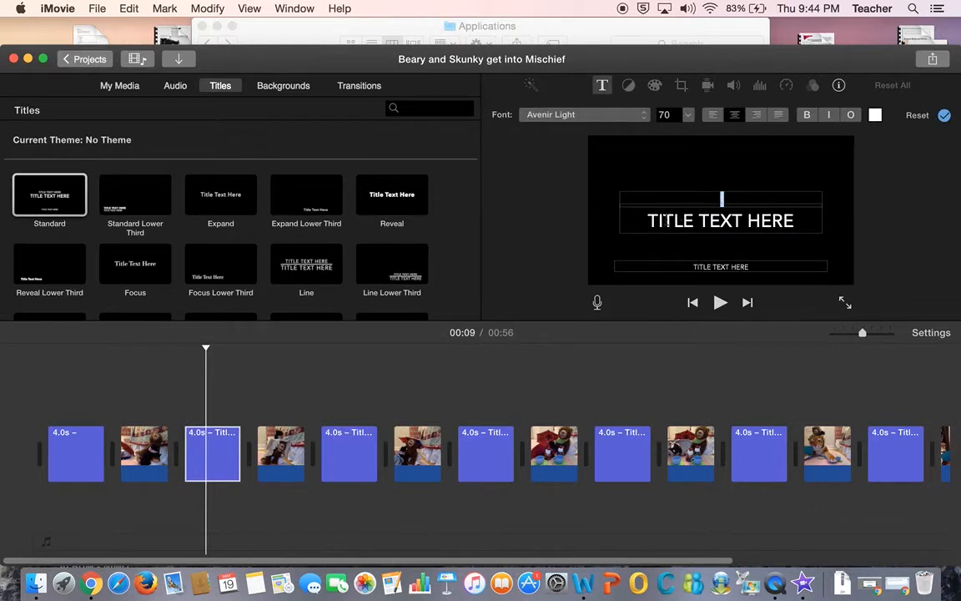
pyautogui.click(666, 220)
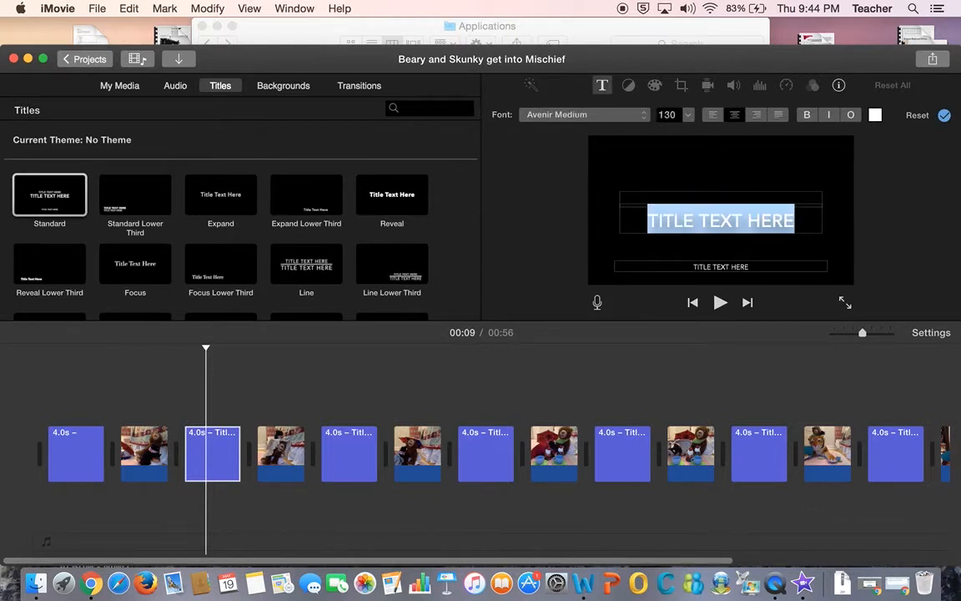
pyautogui.write('MAY 19')
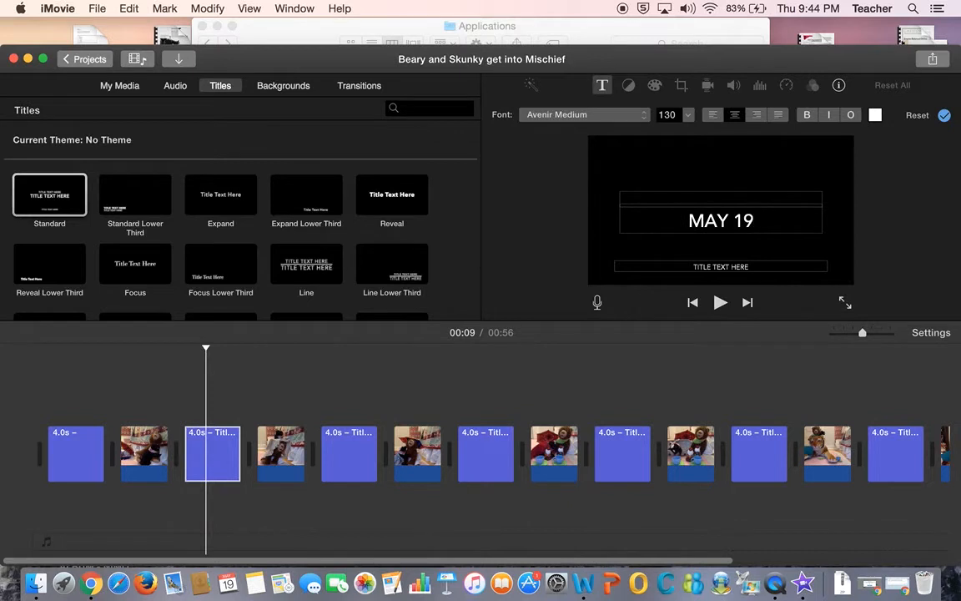
pyautogui.write(',')
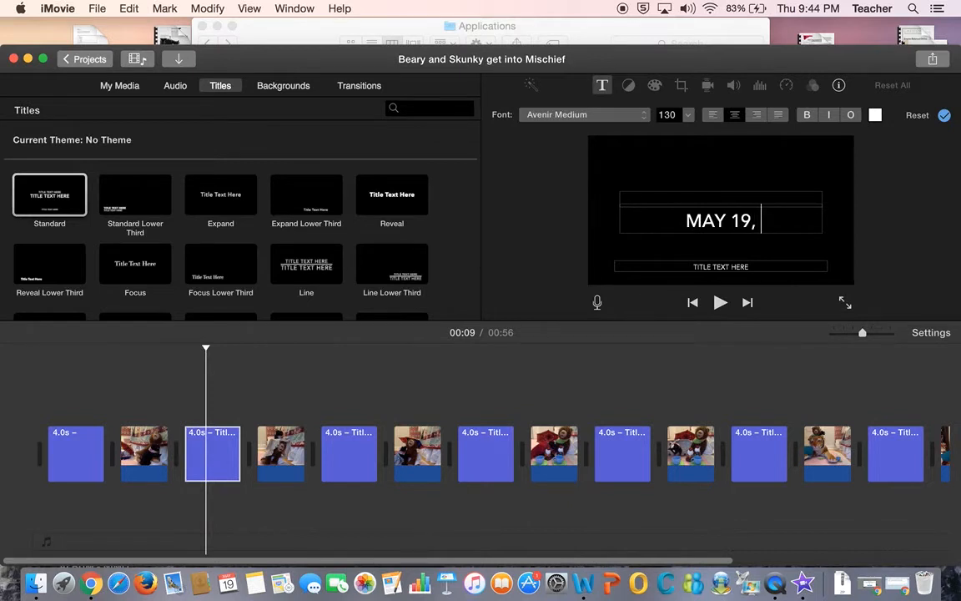
pyautogui.write(' 4:')
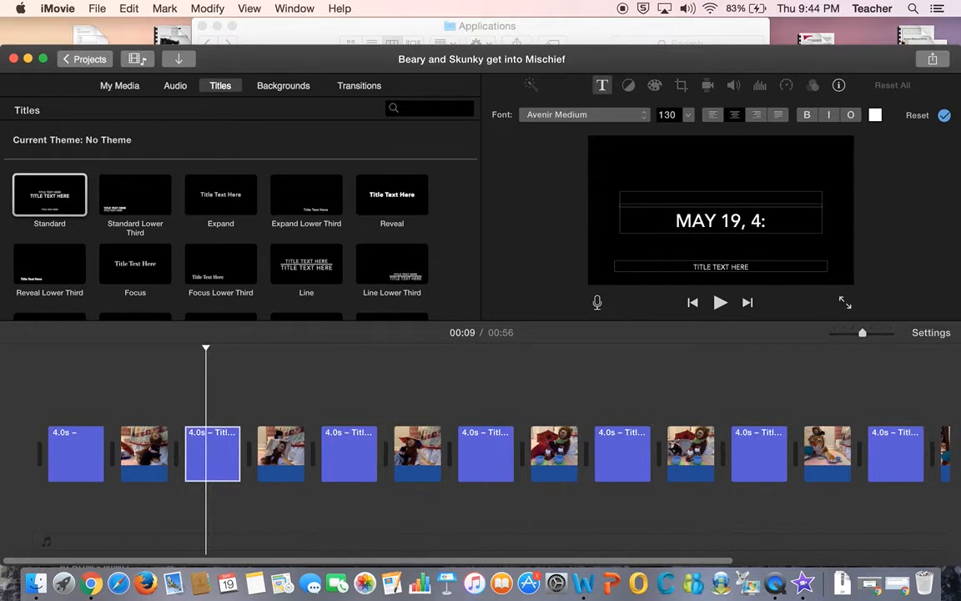
pyautogui.write('45 PM')
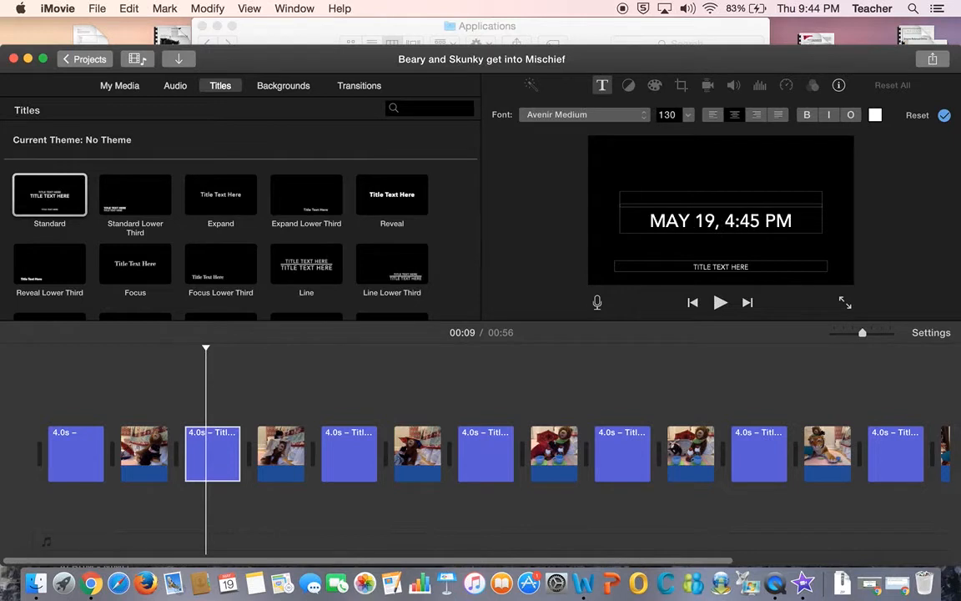
pyautogui.tripleClick(708, 267)
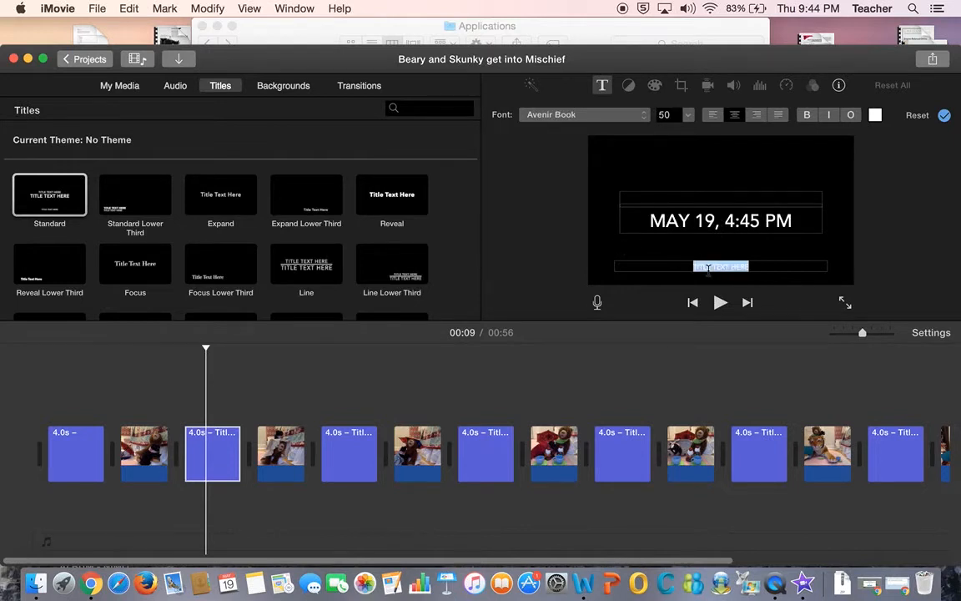
pyautogui.press('BackSpace')
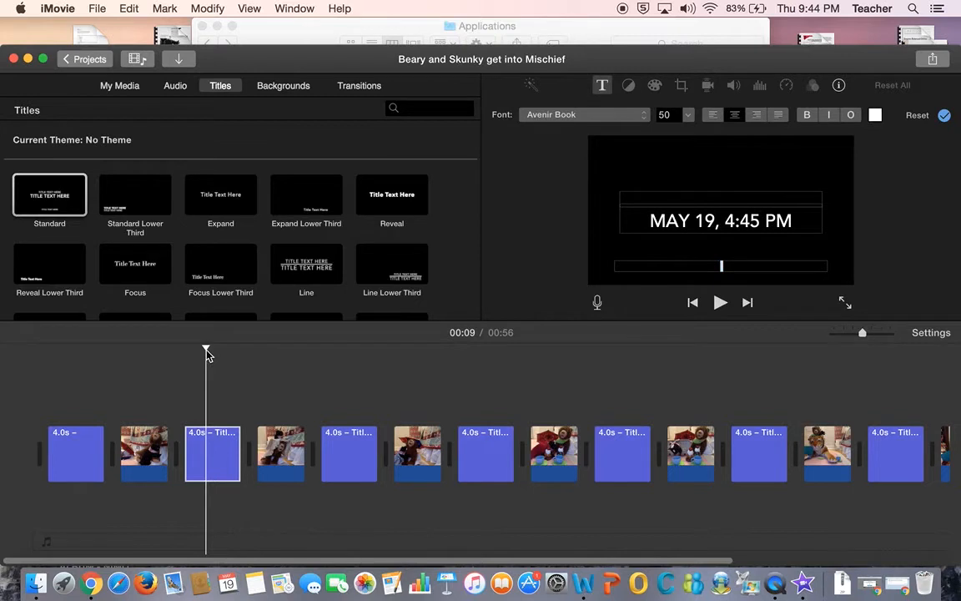
# Play the movie from the opening title through the second photo and pause in the third title
pyautogui.moveTo(207, 348); pyautogui.dragTo(52, 339)
pyautogui.press('space')
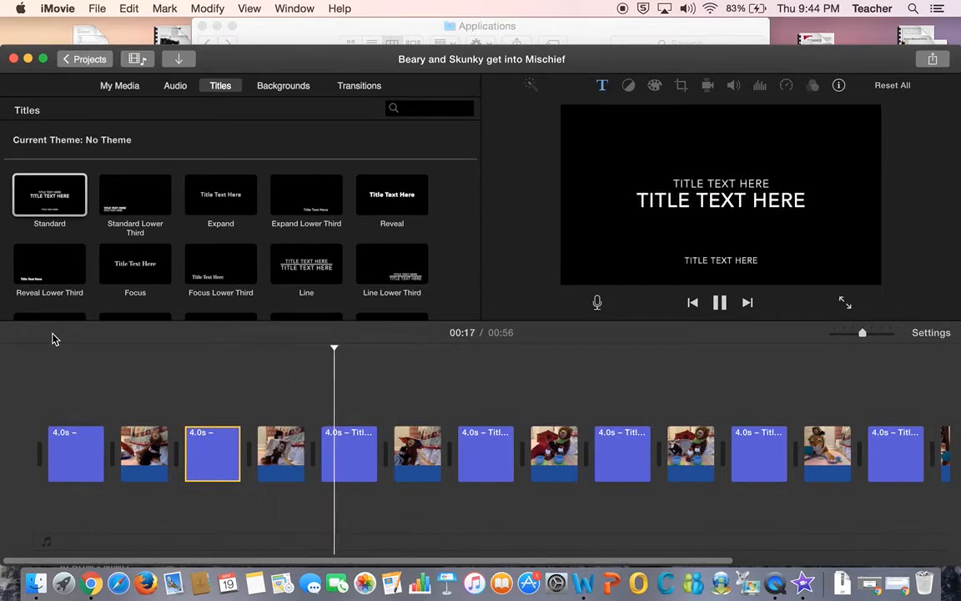
pyautogui.press('space')
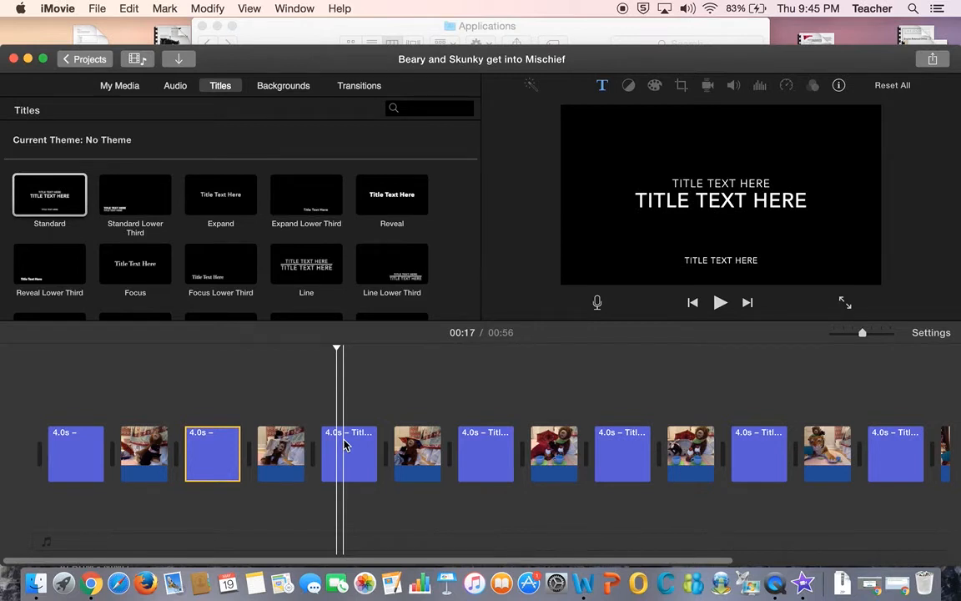
# Publish the movie to YouTube with the default details and accept the terms of service
pyautogui.click(934, 60)
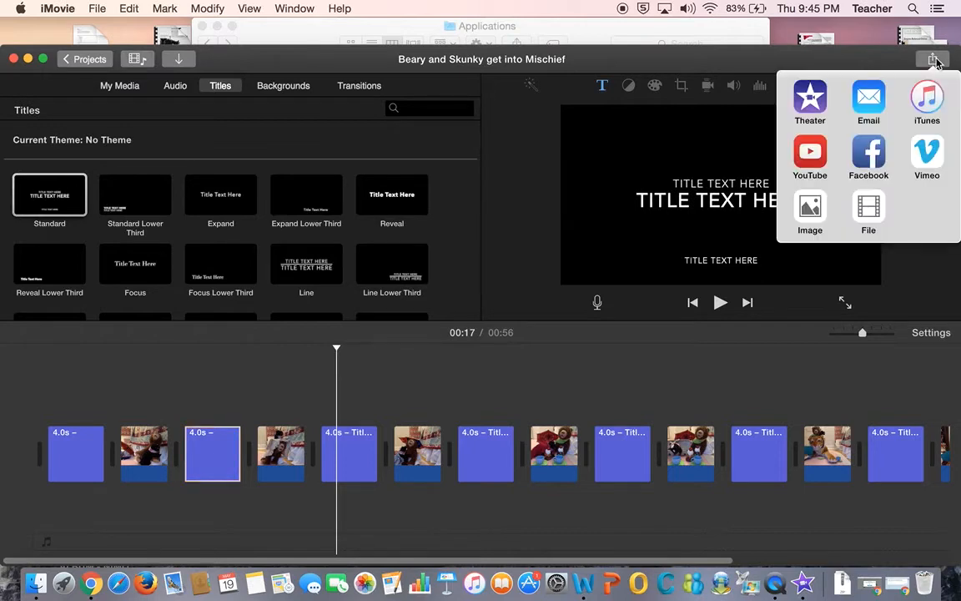
pyautogui.click(809, 157)
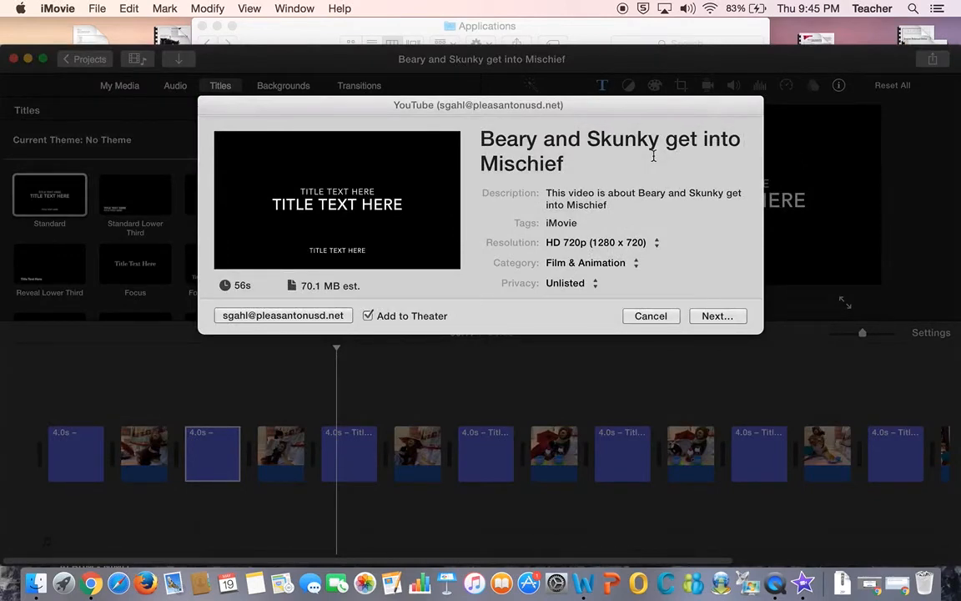
pyautogui.click(711, 322)
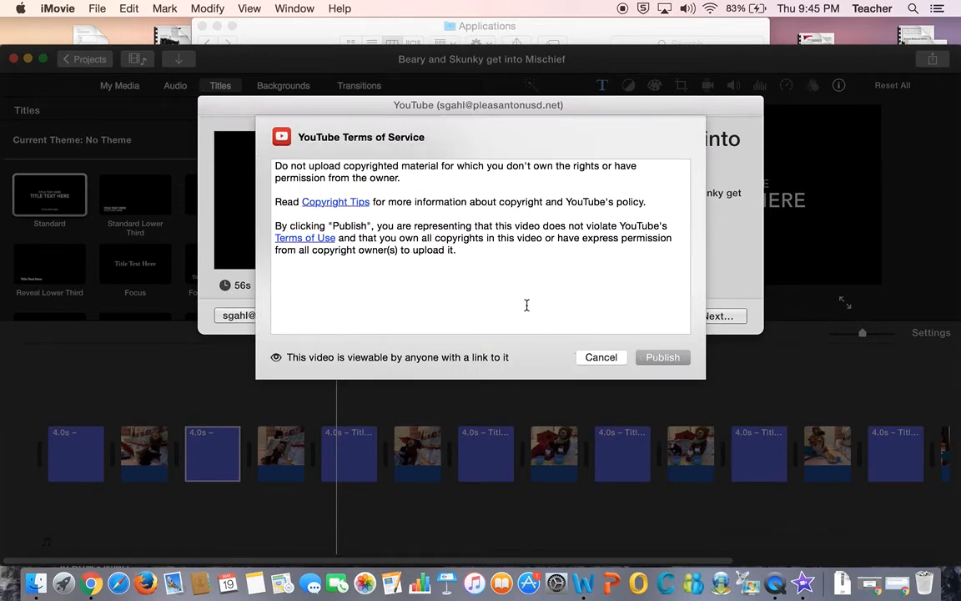
pyautogui.click(671, 360)
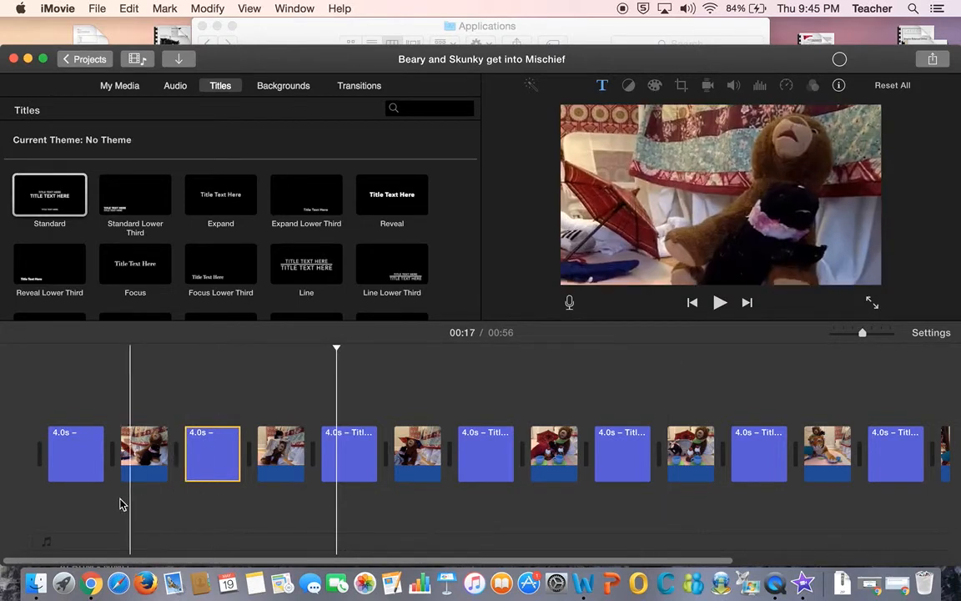
# Switch to Chrome and close the Orbitz flight search window
pyautogui.click(91, 582)
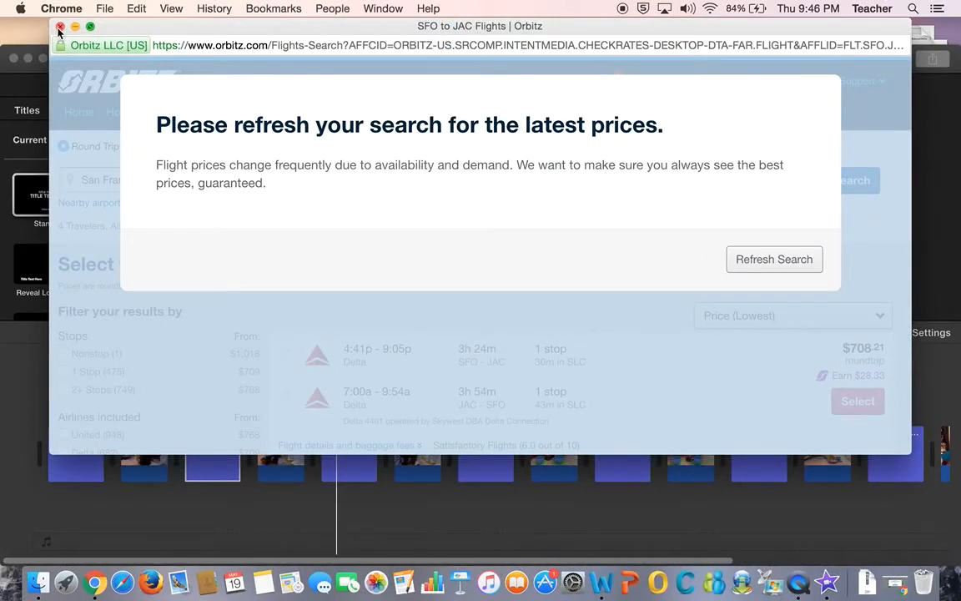
pyautogui.click(178, 49)
pyautogui.press('super+c')
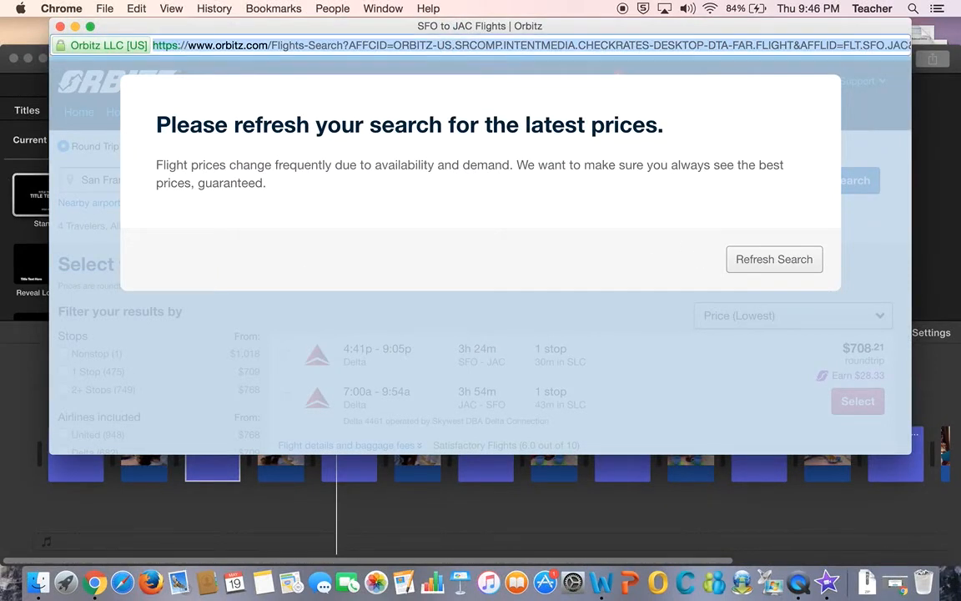
pyautogui.click(59, 28)
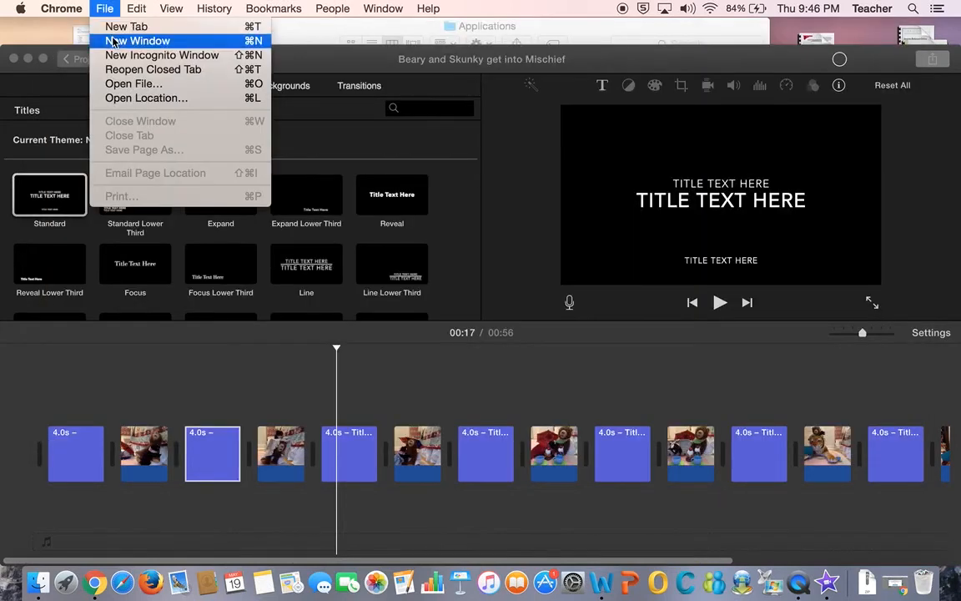
# Open the Gmail inbox in a new Chrome window
pyautogui.click(109, 40)
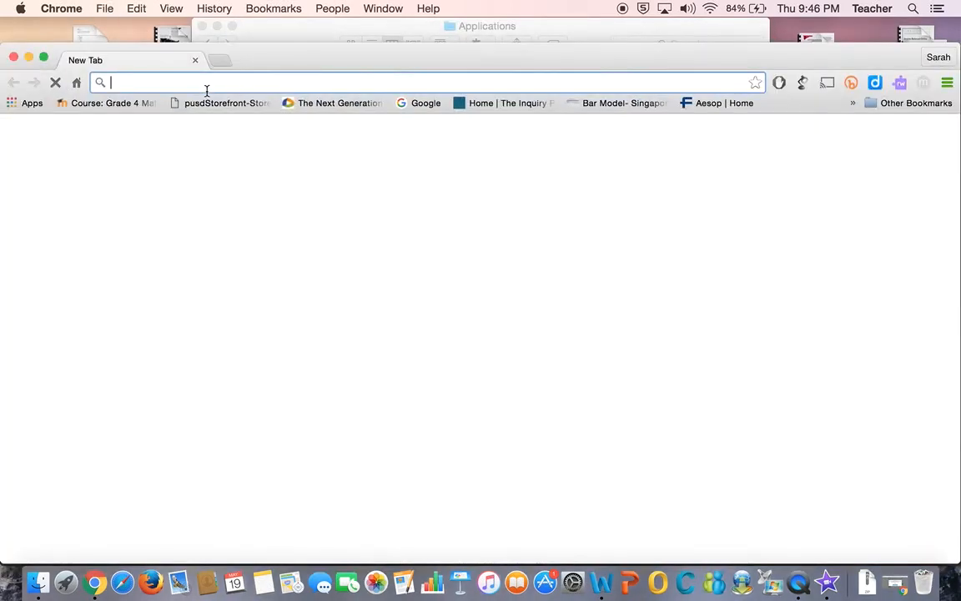
pyautogui.write('gm')
pyautogui.press('Return')
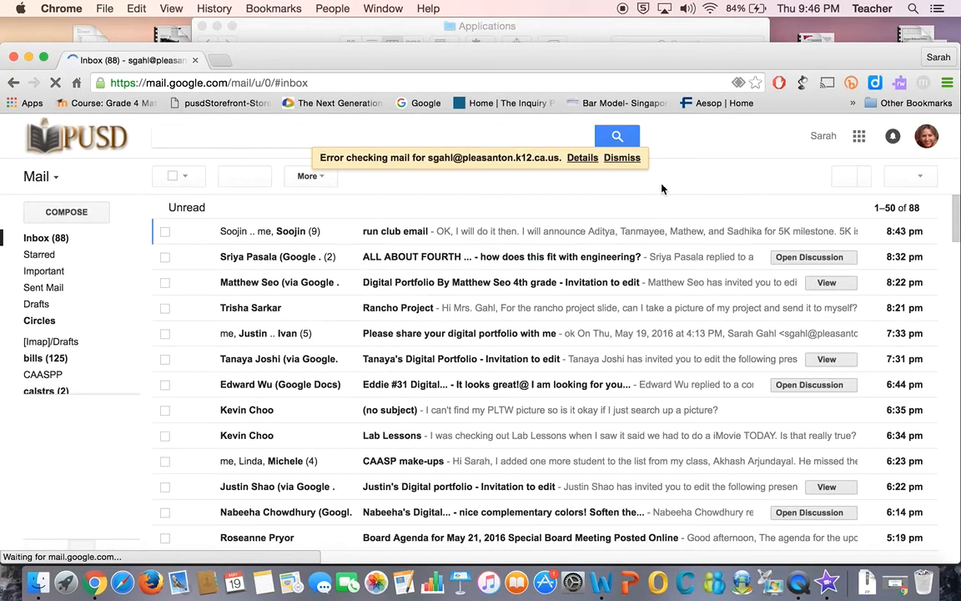
# Open YouTube from the list of Google apps in Gmail
pyautogui.click(859, 137)
pyautogui.scroll(-5, 832, 431)
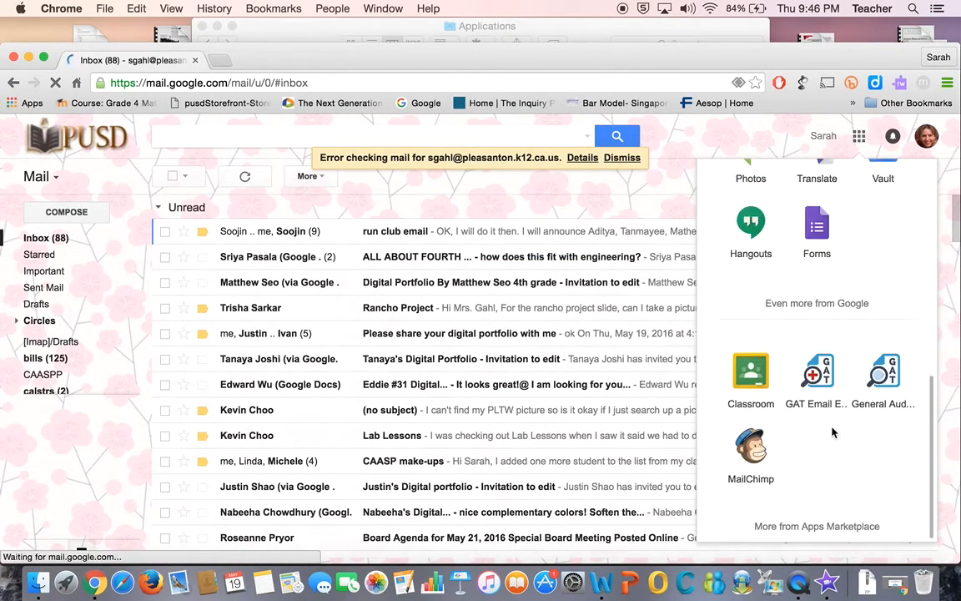
pyautogui.scroll(2, 832, 430)
pyautogui.scroll(1, 832, 431)
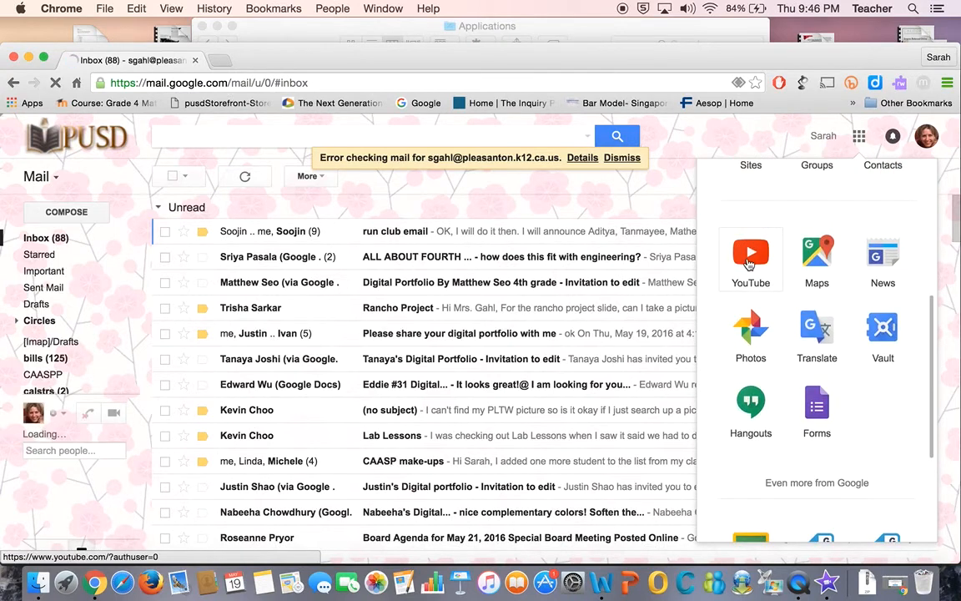
pyautogui.click(747, 263)
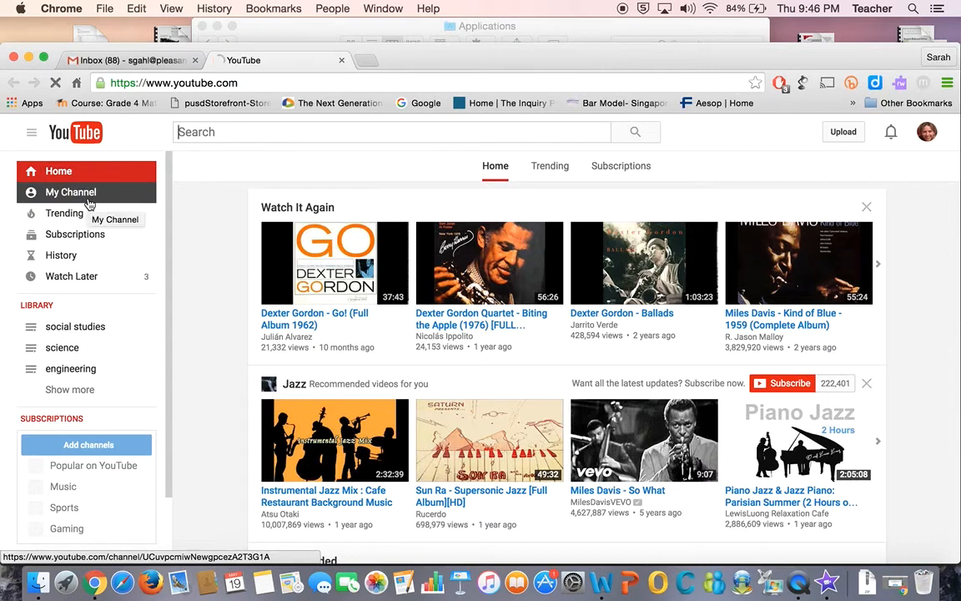
# Go to the account's own YouTube channel, show its uploaded videos and check the available upload filters
pyautogui.click(89, 203)
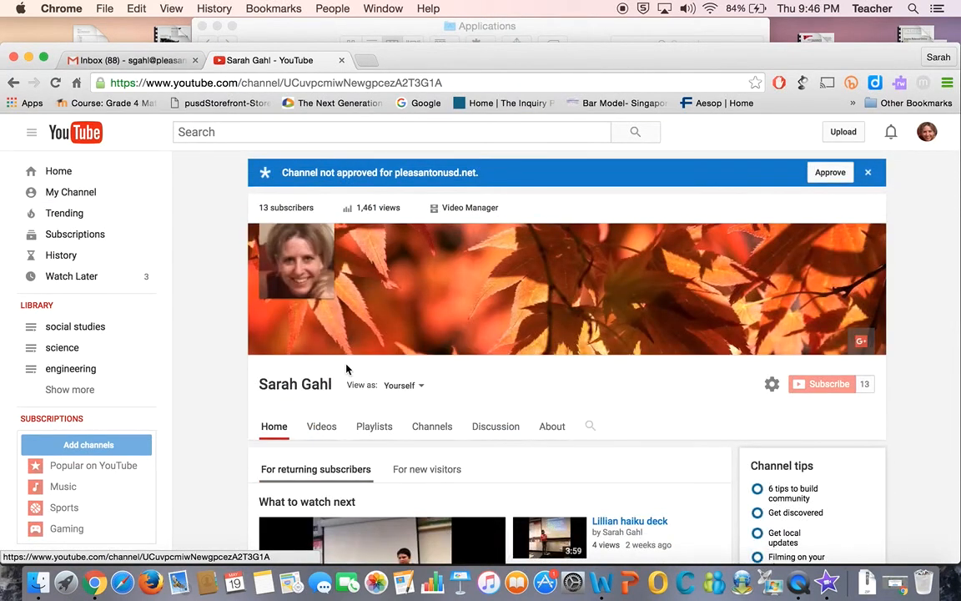
pyautogui.scroll(-2, 347, 368)
pyautogui.scroll(-1, 347, 368)
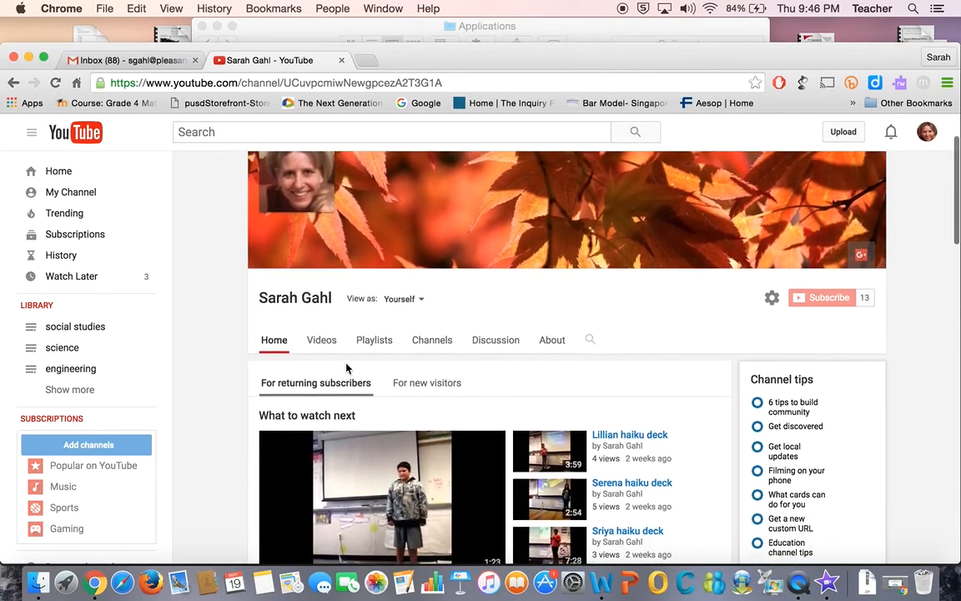
pyautogui.click(320, 342)
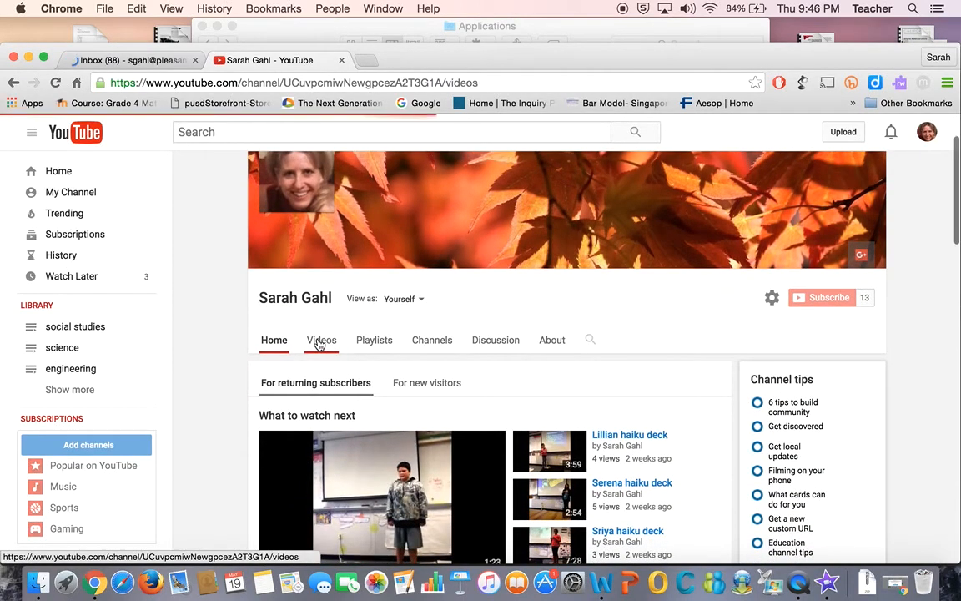
pyautogui.scroll(-3, 429, 398)
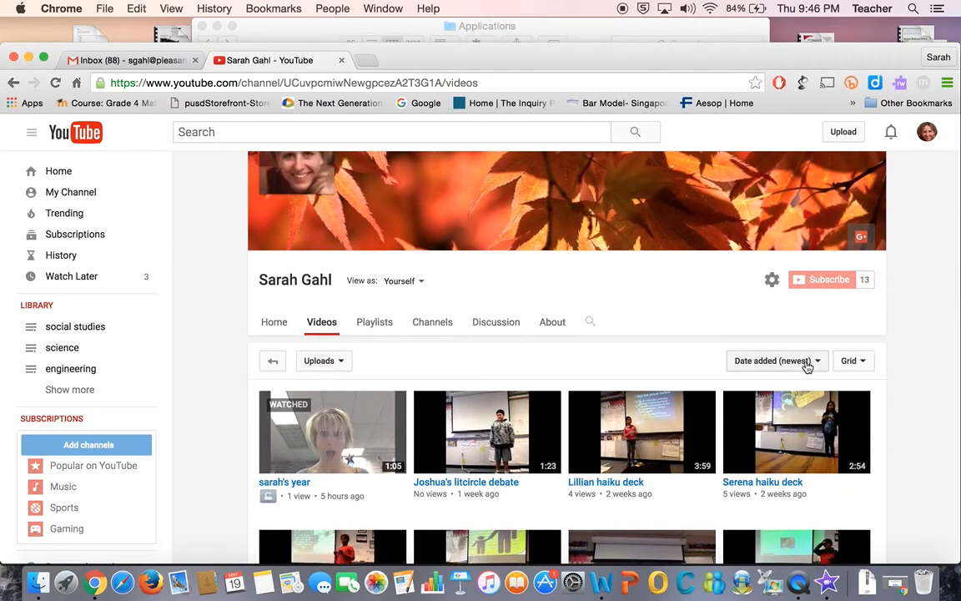
pyautogui.click(341, 364)
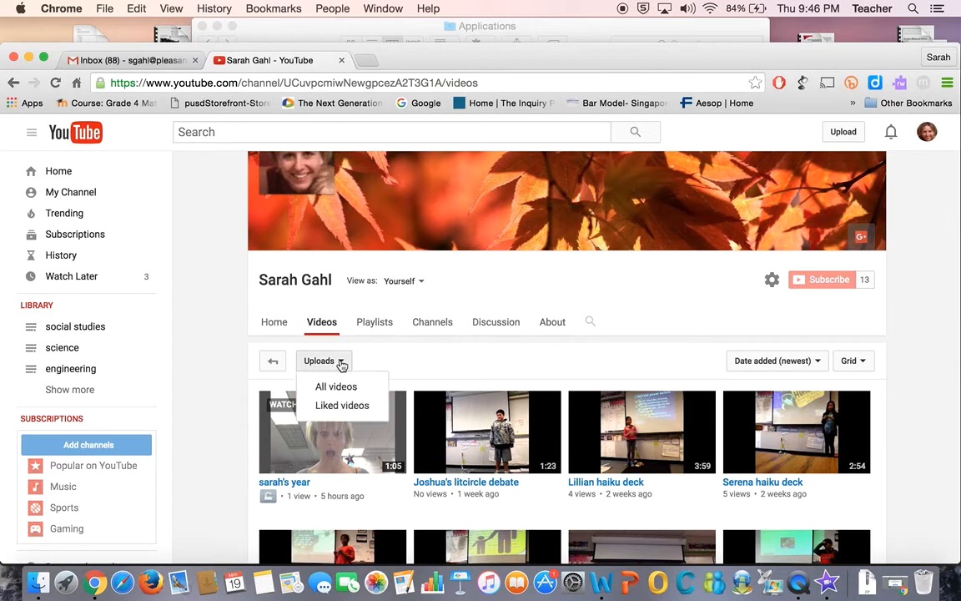
pyautogui.click(341, 365)
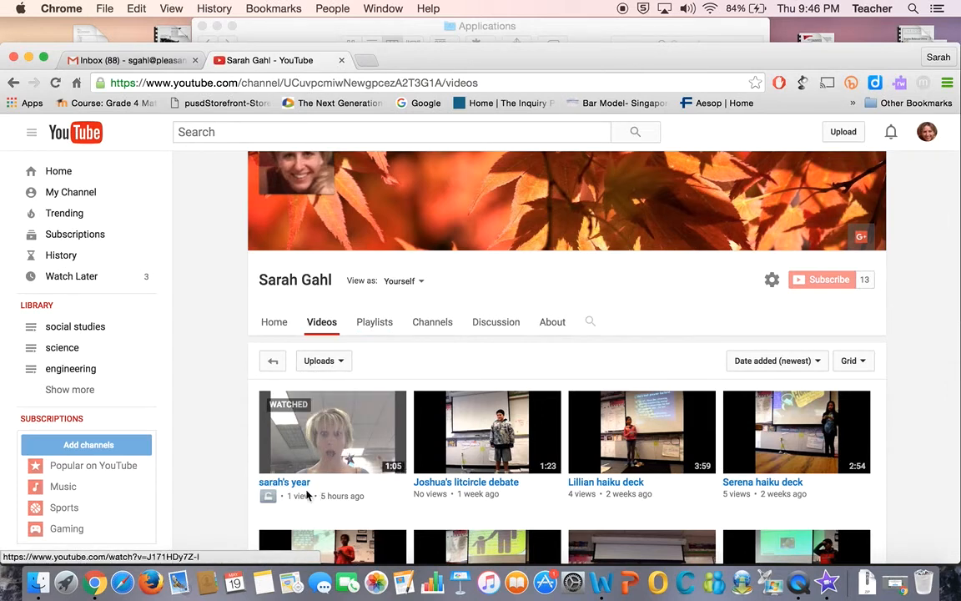
# Open the newest video in the channel's uploads, pause its playback and look over its page
pyautogui.scroll(-2, 334, 483)
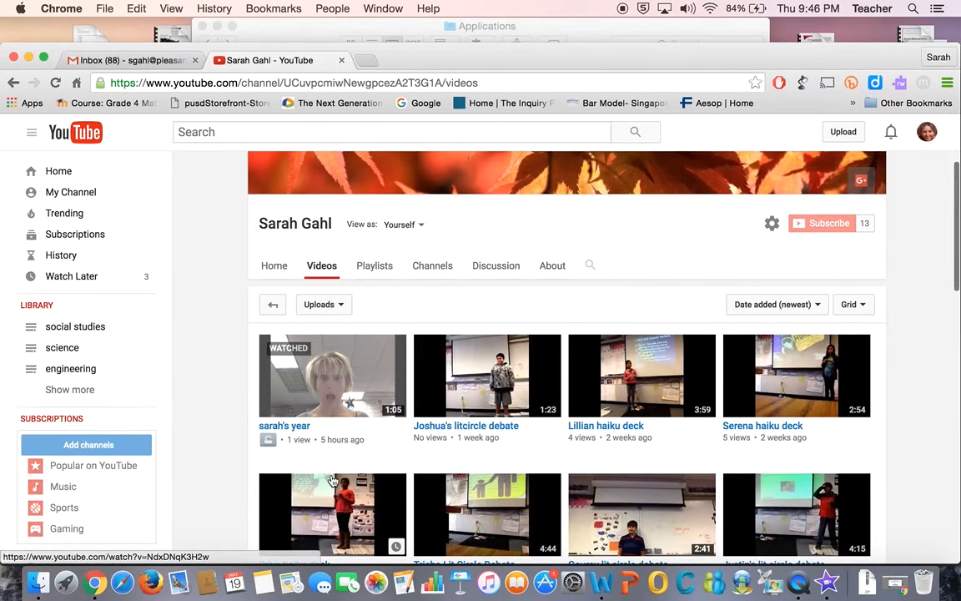
pyautogui.scroll(2, 332, 480)
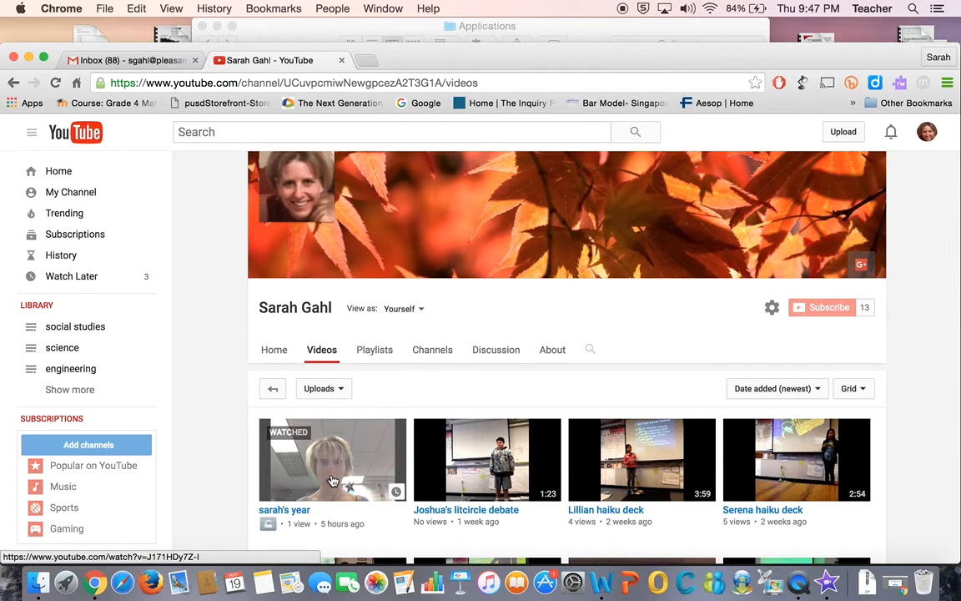
pyautogui.click(332, 482)
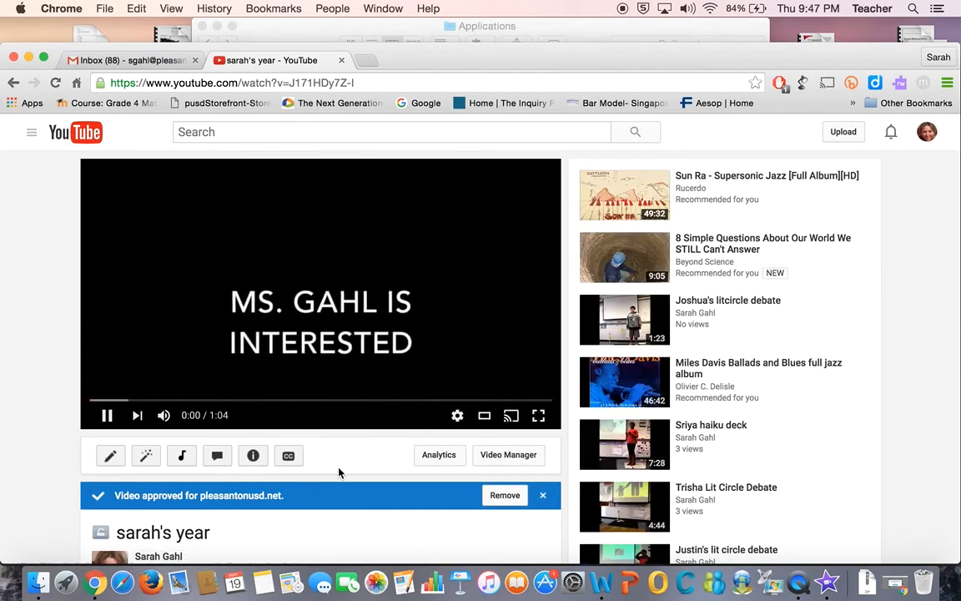
pyautogui.click(397, 360)
pyautogui.scroll(-5, 397, 361)
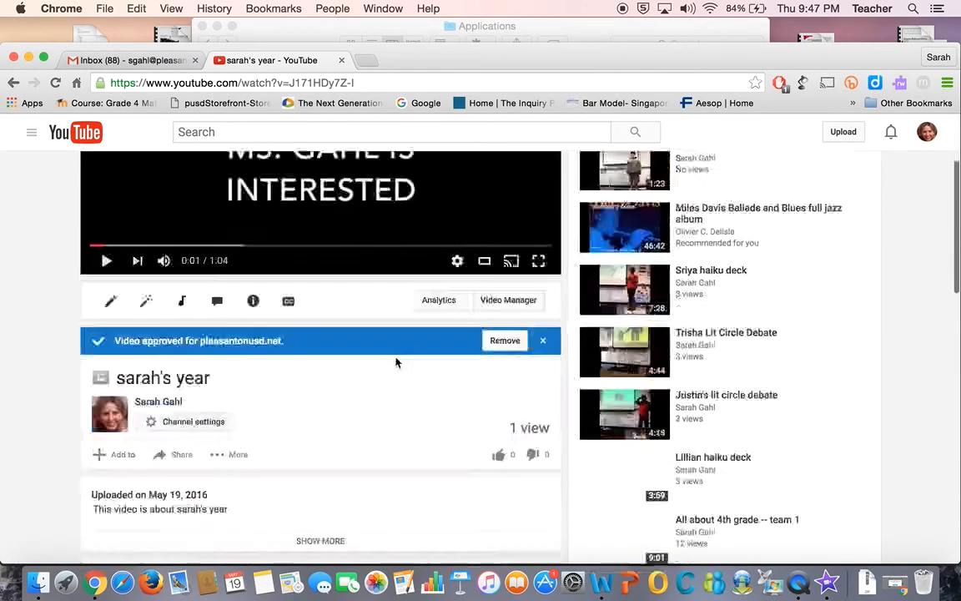
pyautogui.scroll(5, 398, 361)
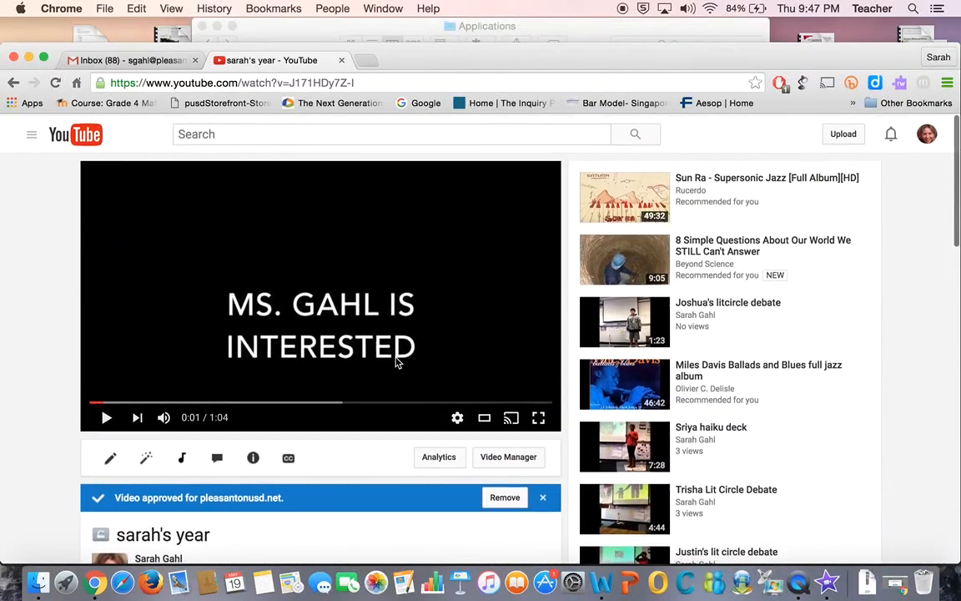
pyautogui.scroll(-1, 397, 361)
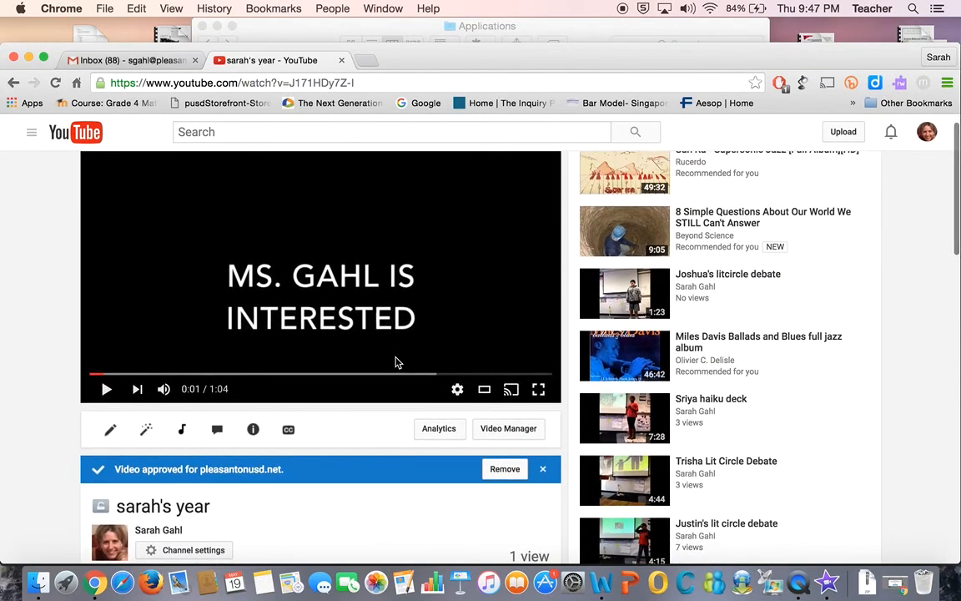
# Show the sharing options of the open YouTube video and copy its short link
pyautogui.scroll(-1, 397, 361)
pyautogui.scroll(-1, 397, 360)
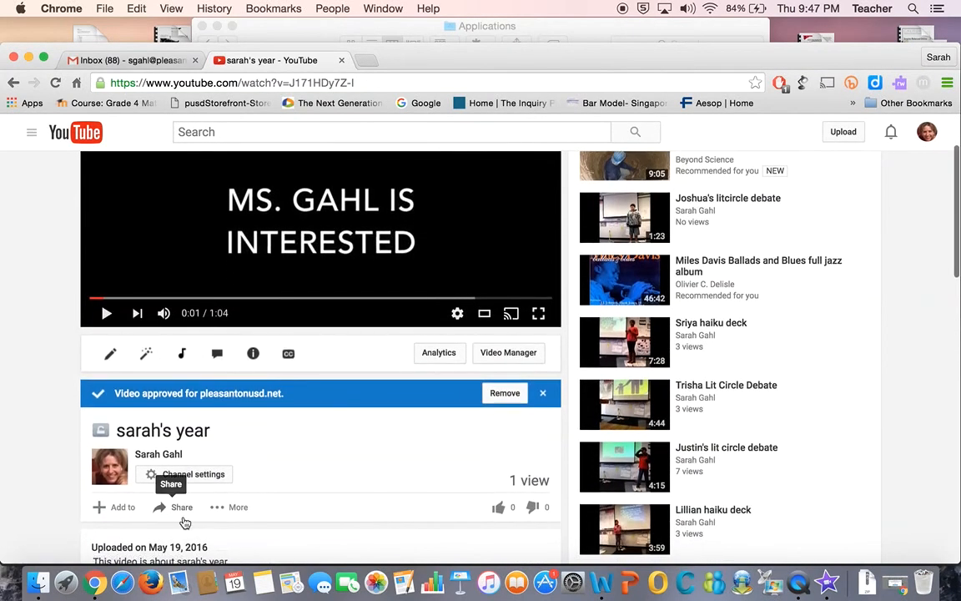
pyautogui.click(181, 509)
pyautogui.scroll(-5, 183, 518)
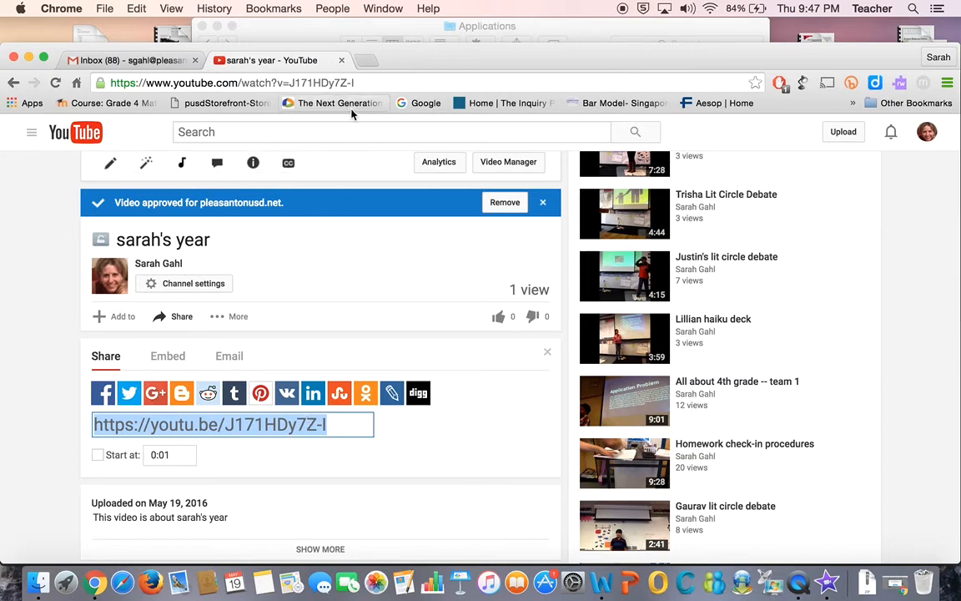
# Return to the Gmail inbox and open Drive from the list of Google apps
pyautogui.click(171, 61)
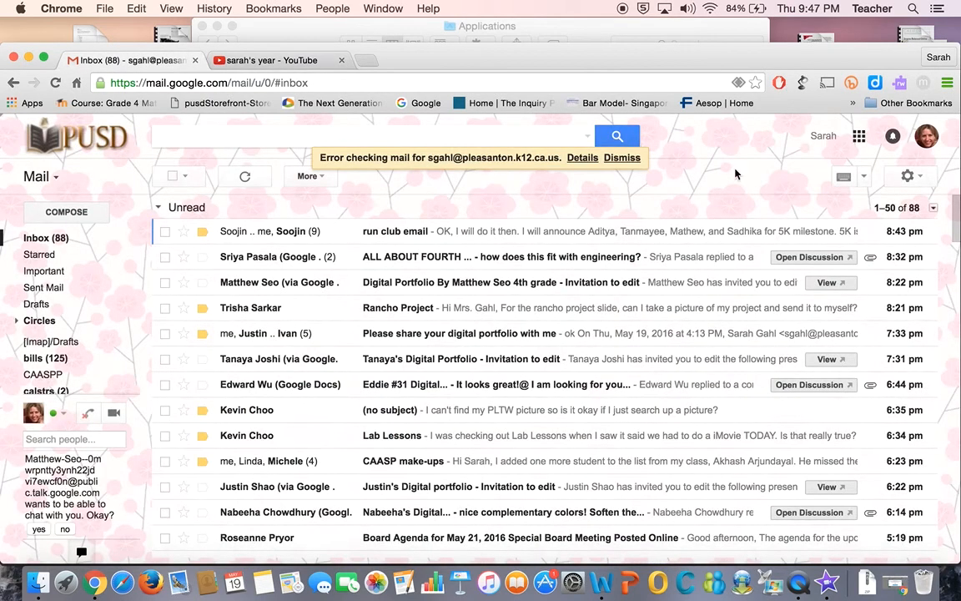
pyautogui.click(859, 138)
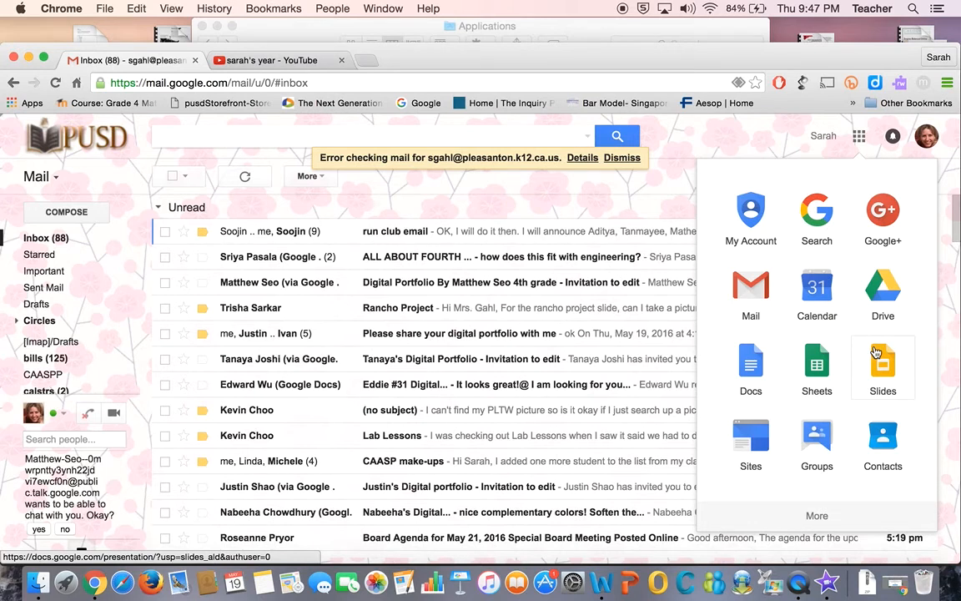
pyautogui.click(883, 290)
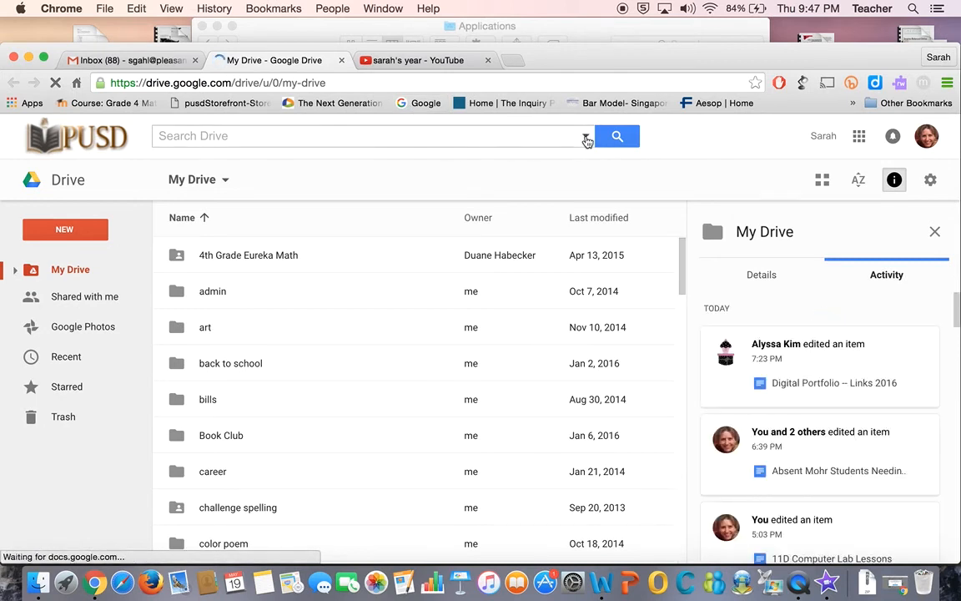
# Look at Drive's advanced search options, close them and filter the files by type to presentations
pyautogui.click(587, 138)
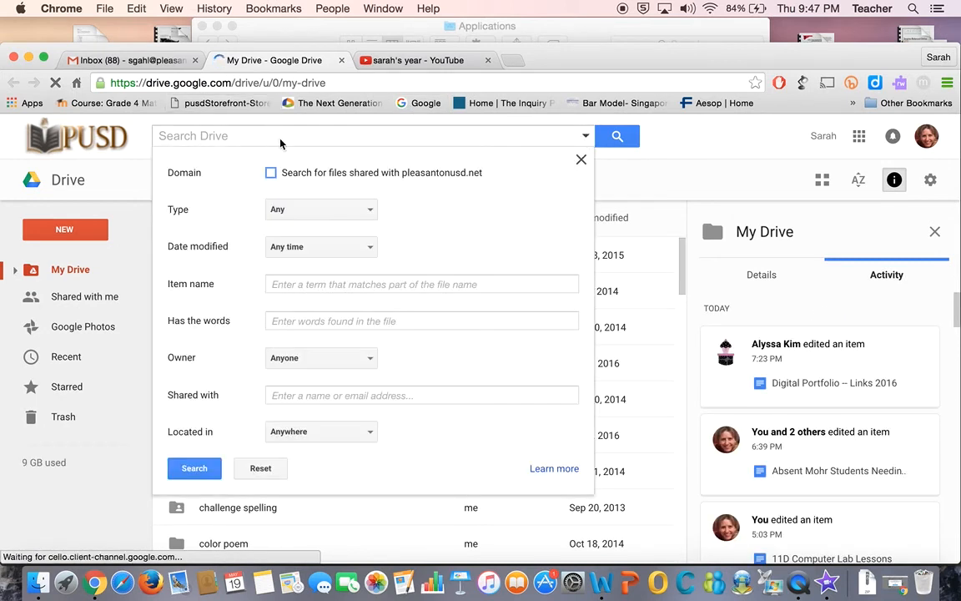
pyautogui.click(582, 160)
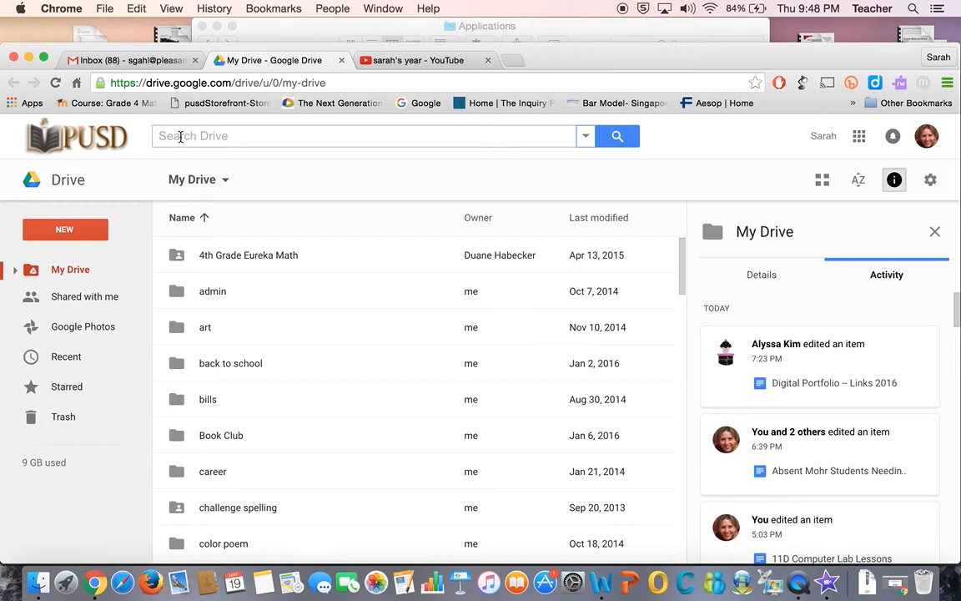
pyautogui.click(180, 137)
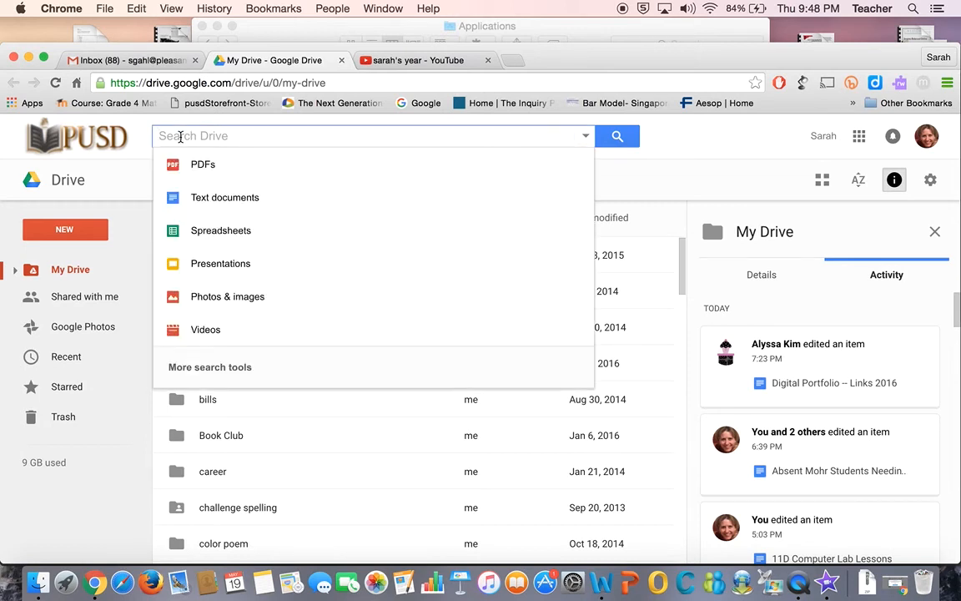
pyautogui.click(208, 265)
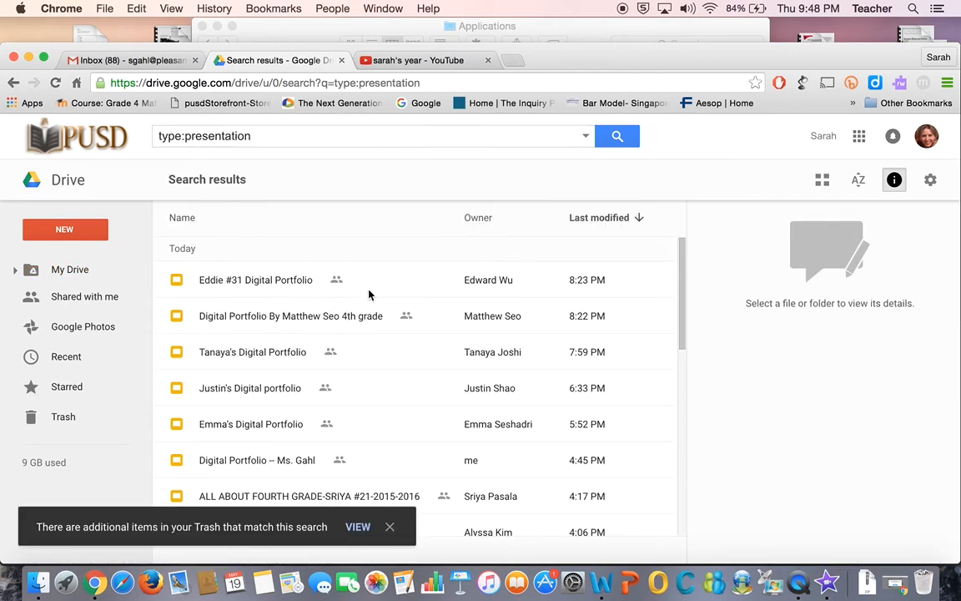
# Find the presentation "Quotes in Informational Writing" among the search results and open it
pyautogui.scroll(-8, 264, 382)
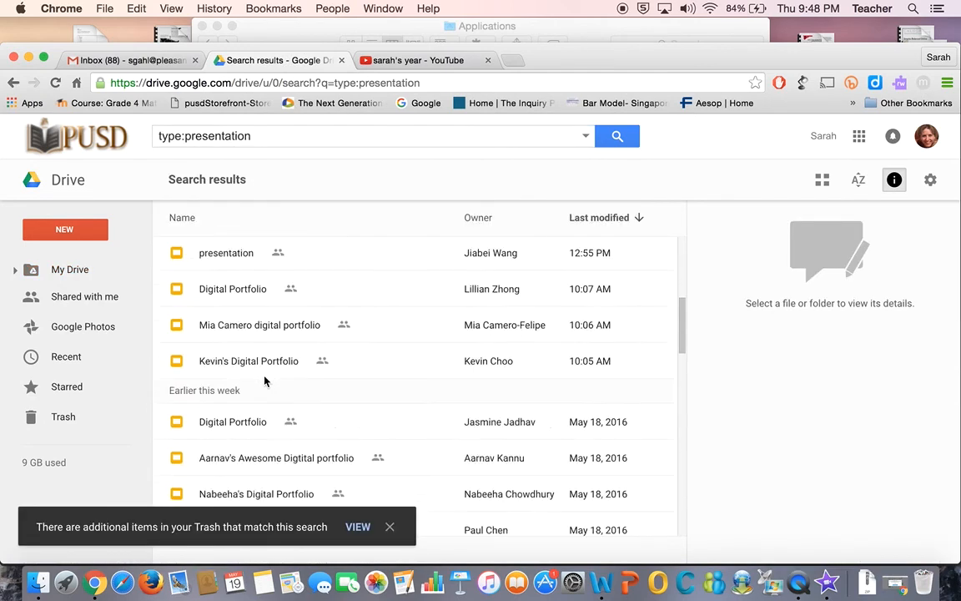
pyautogui.scroll(-8, 264, 382)
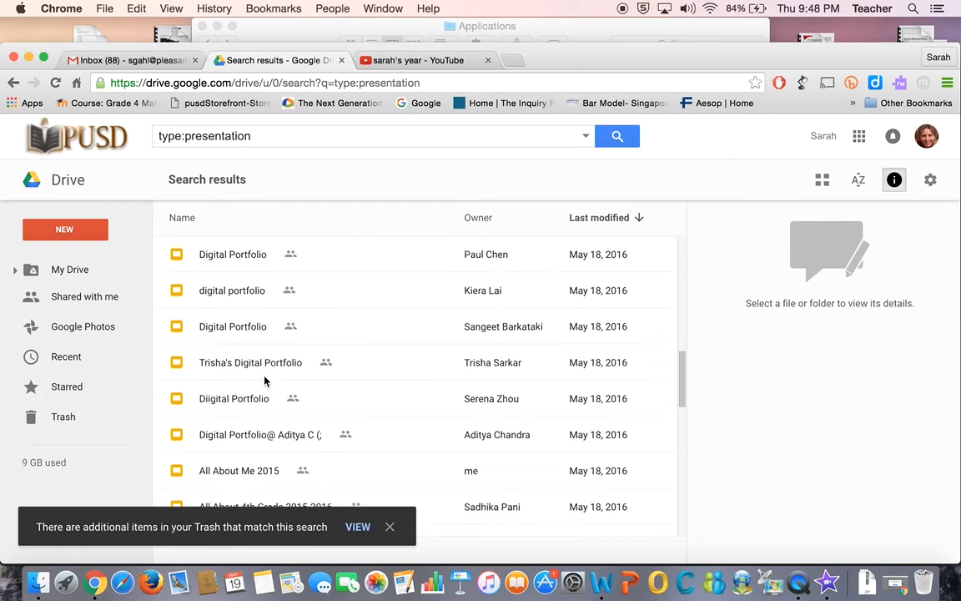
pyautogui.scroll(-8, 264, 380)
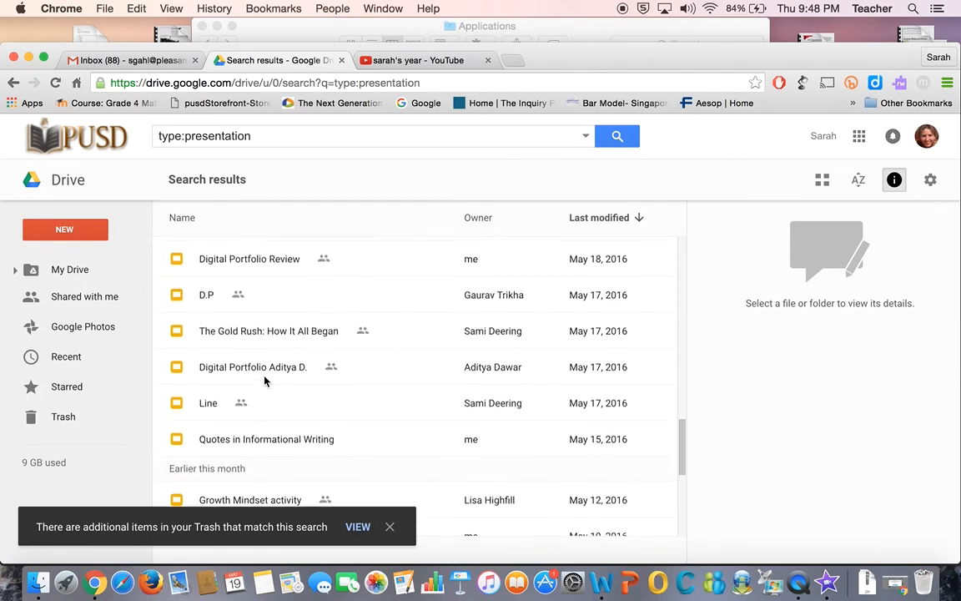
pyautogui.scroll(-3, 264, 381)
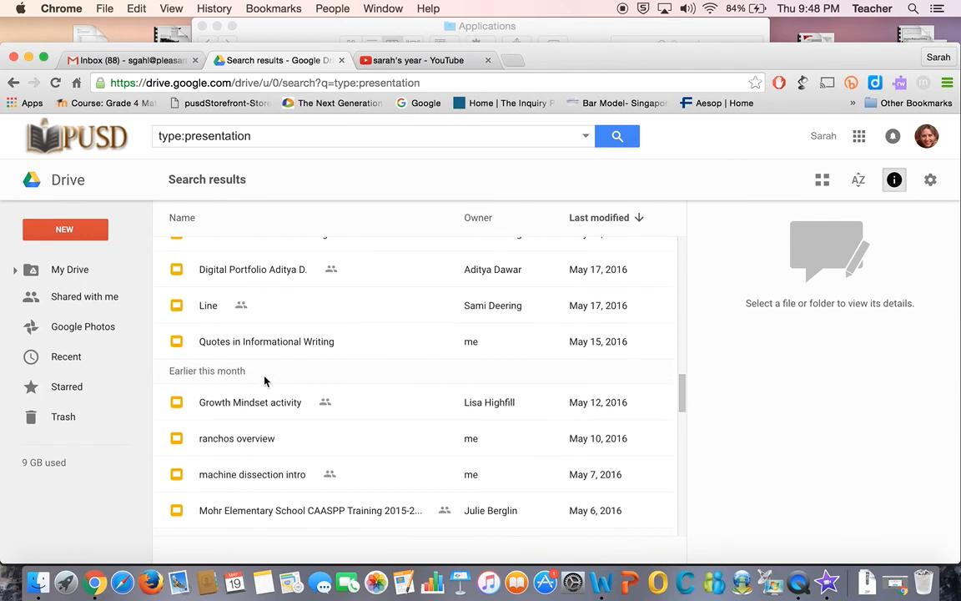
pyautogui.scroll(2, 263, 381)
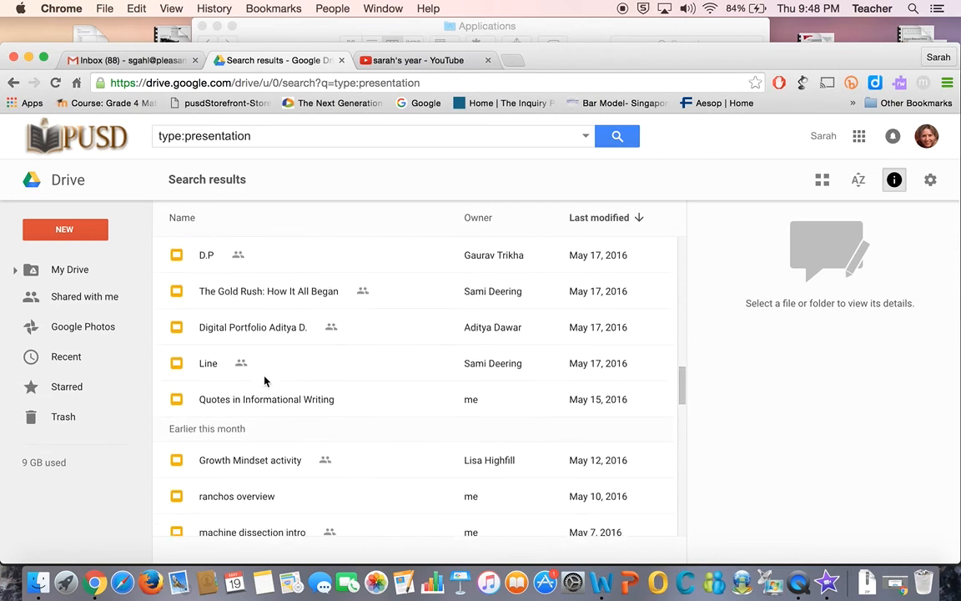
pyautogui.scroll(-1, 263, 382)
pyautogui.doubleClick(262, 386)
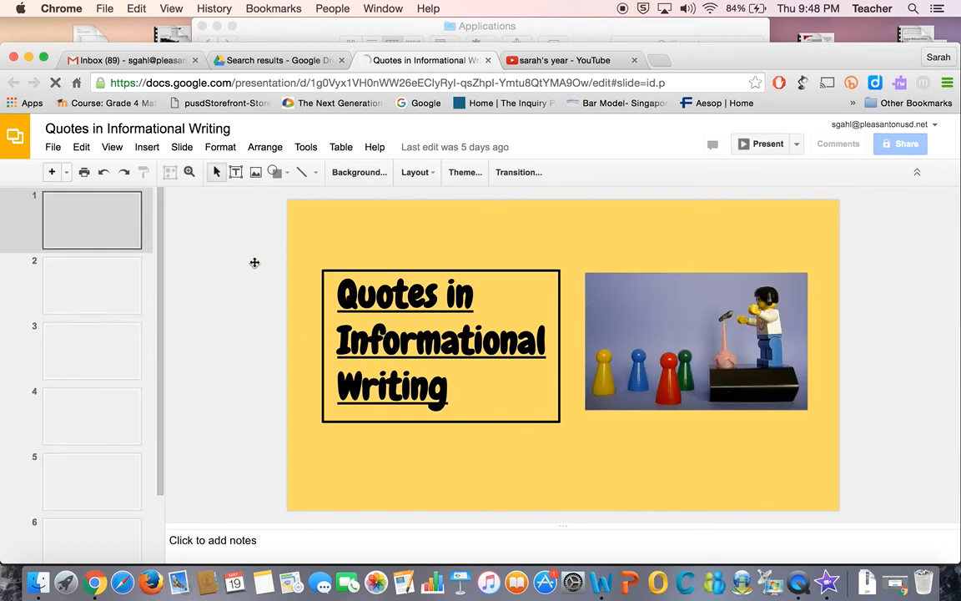
pyautogui.click(154, 148)
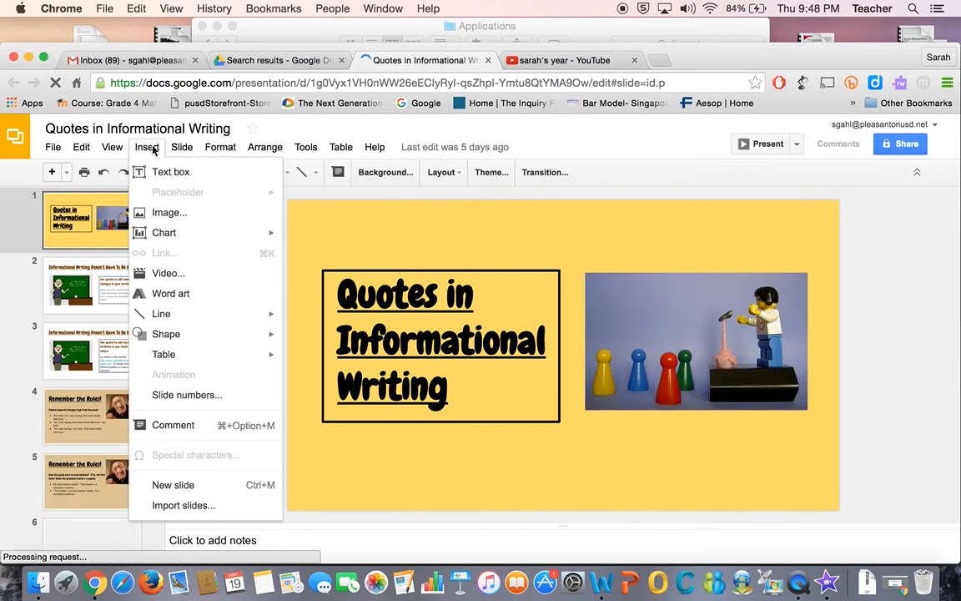
pyautogui.click(171, 272)
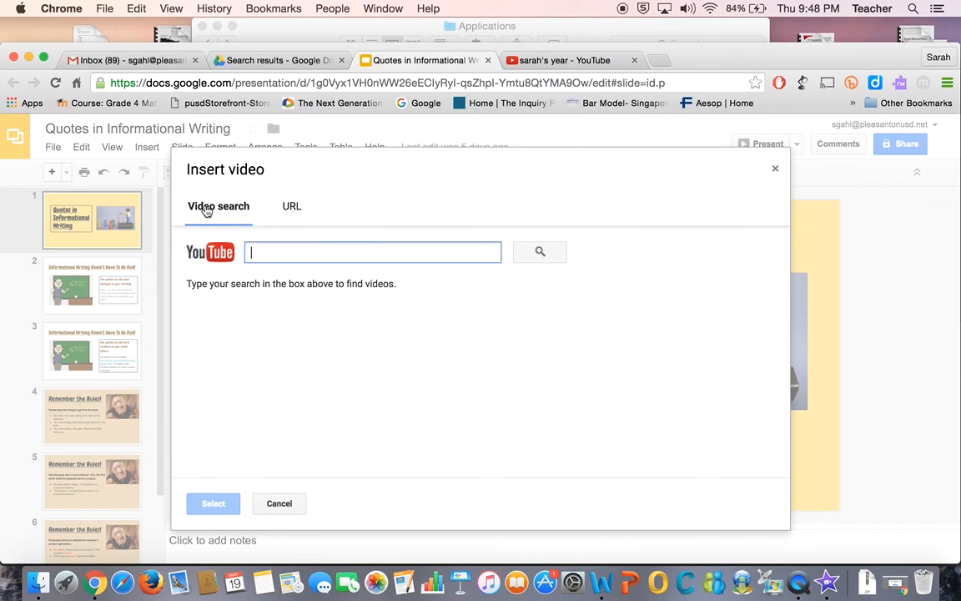
pyautogui.click(292, 208)
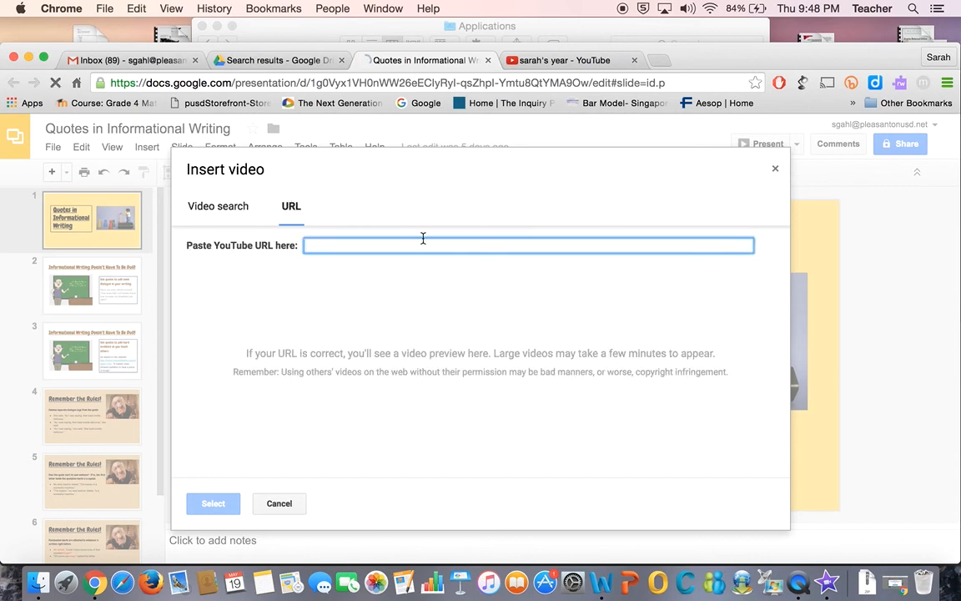
pyautogui.write('https://youtu.be/J171HDy7Z-I')
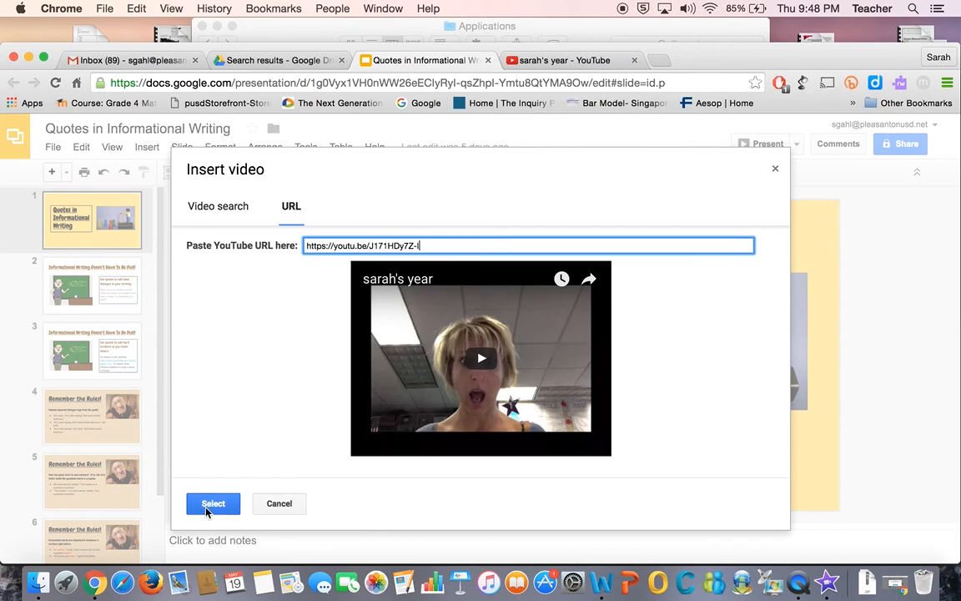
pyautogui.click(209, 506)
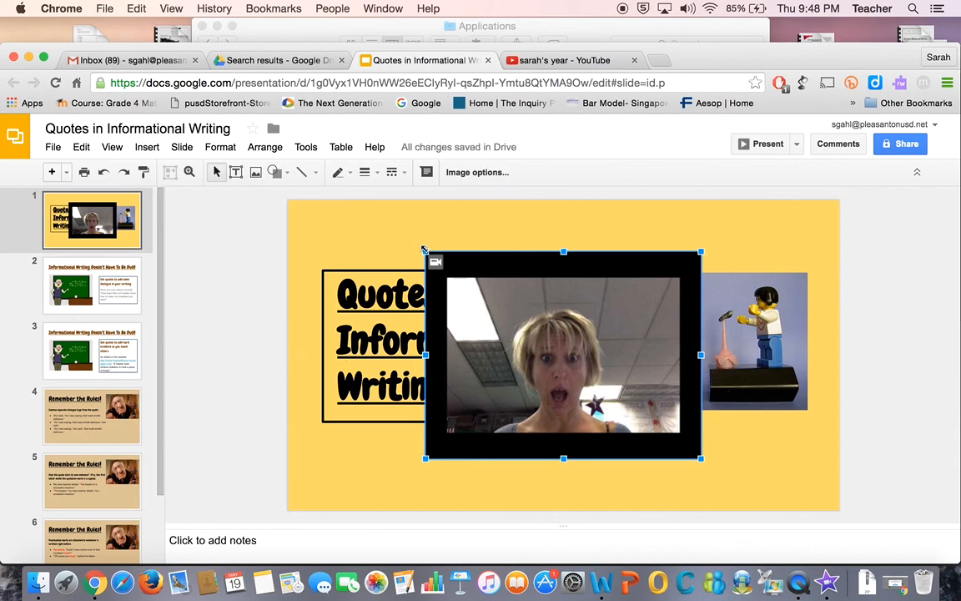
# Shrink the inserted video from its upper-left corner and delete it from slide 1
pyautogui.moveTo(424, 249); pyautogui.dragTo(499, 292)
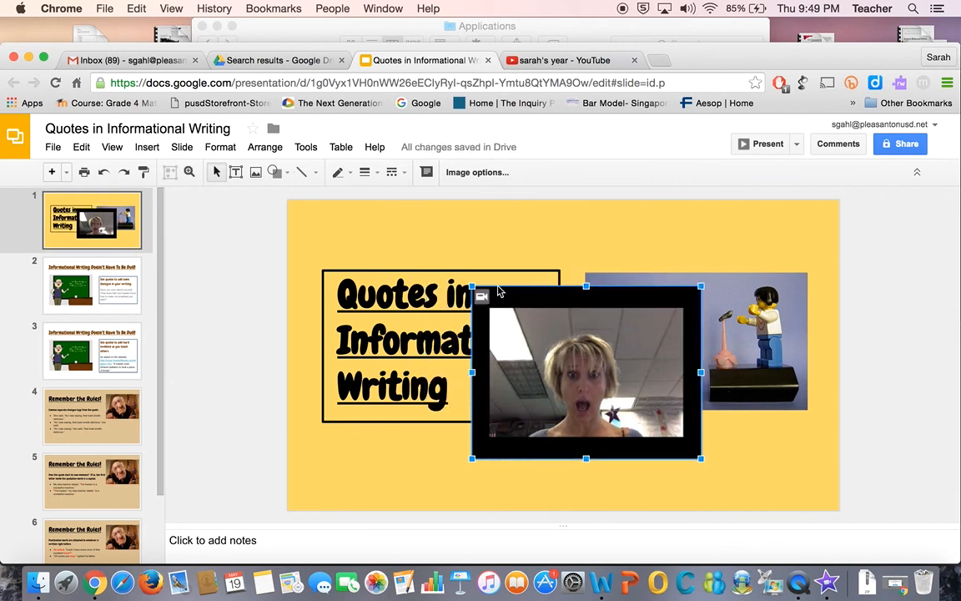
pyautogui.press('Delete')
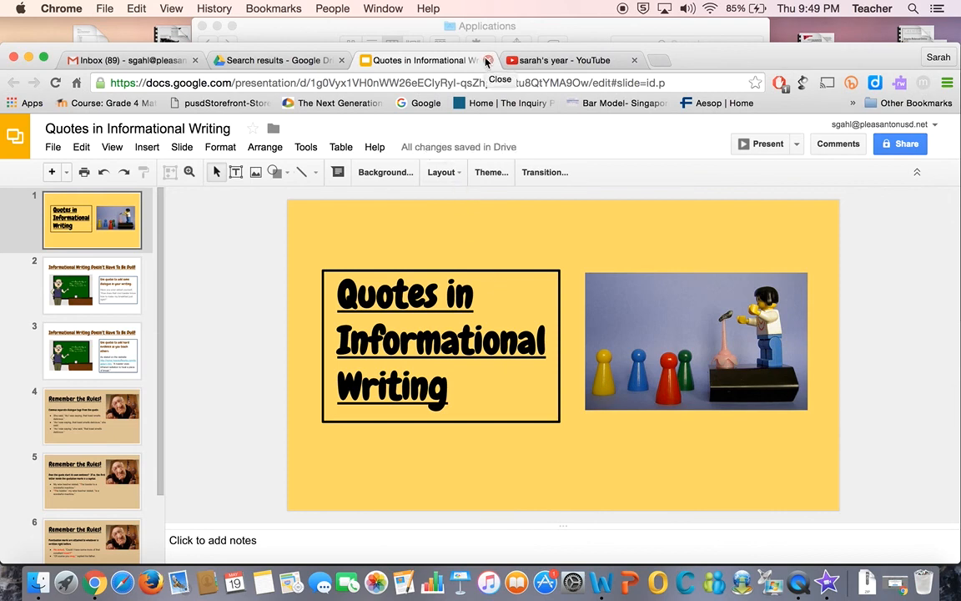
# Review the project's sharing destinations in iMovie, return to the presentation in Chrome and show the items that can be inserted
pyautogui.click(826, 582)
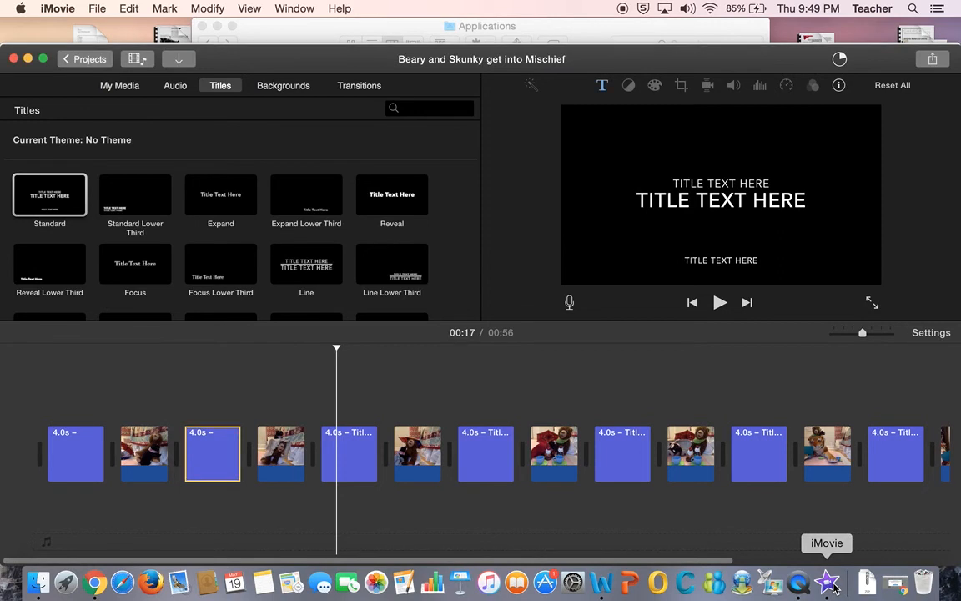
pyautogui.click(933, 62)
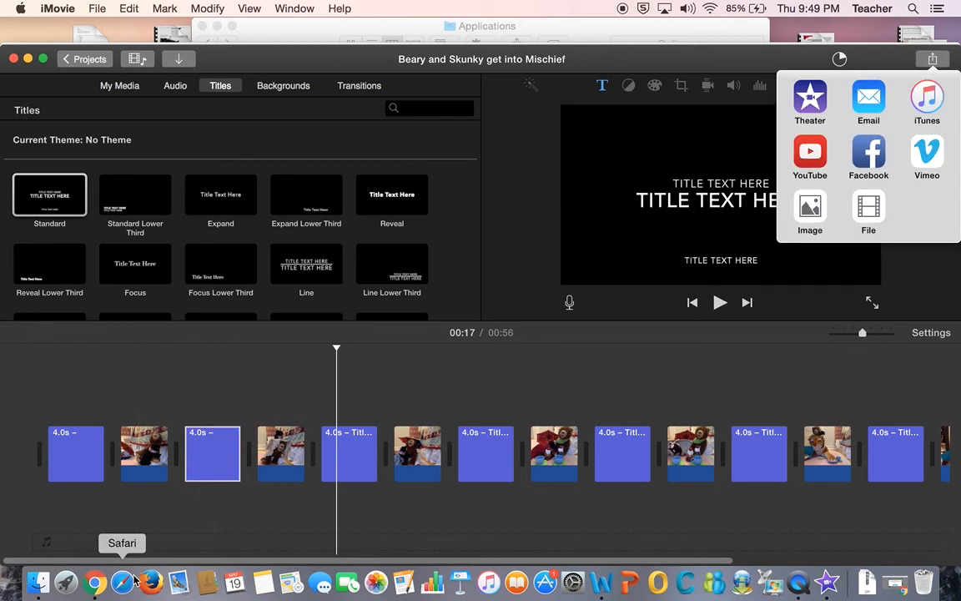
pyautogui.click(96, 582)
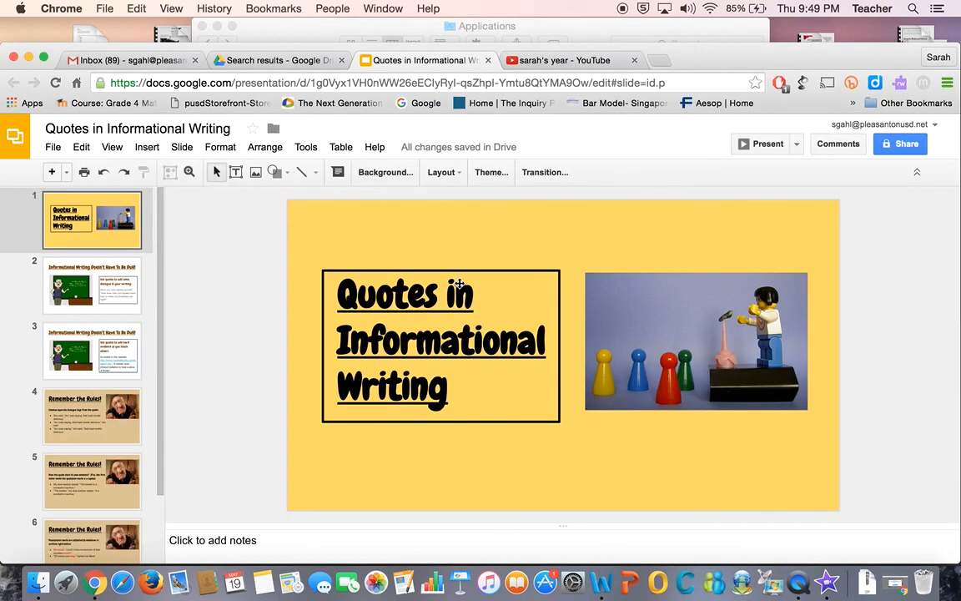
pyautogui.click(147, 148)
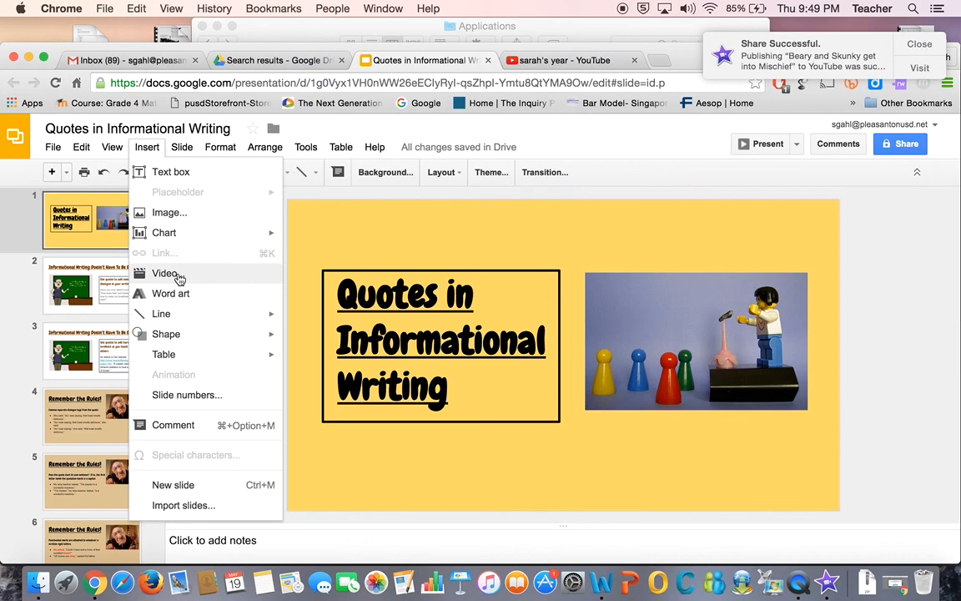